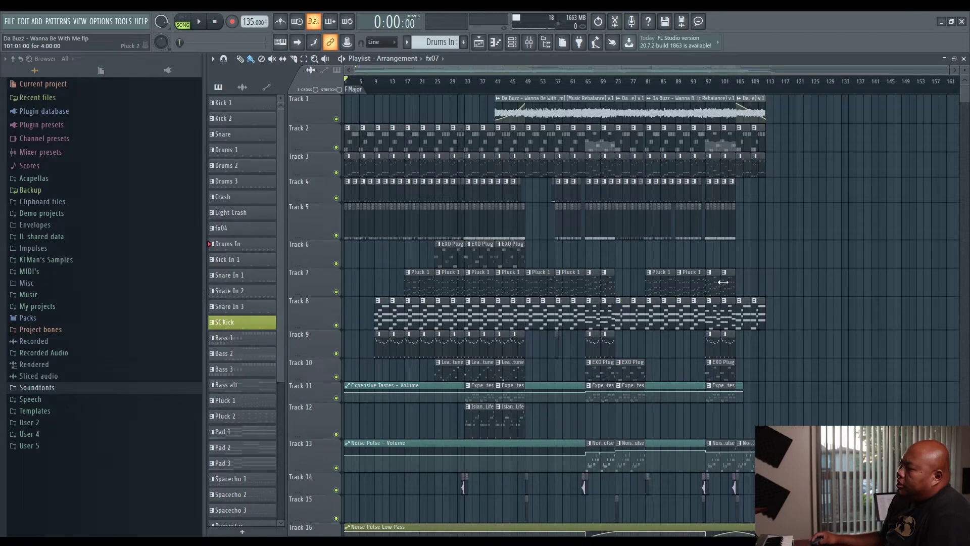
- Add a Sytrus instrument channel and load the Dark Pad preset into it
click(512, 43)
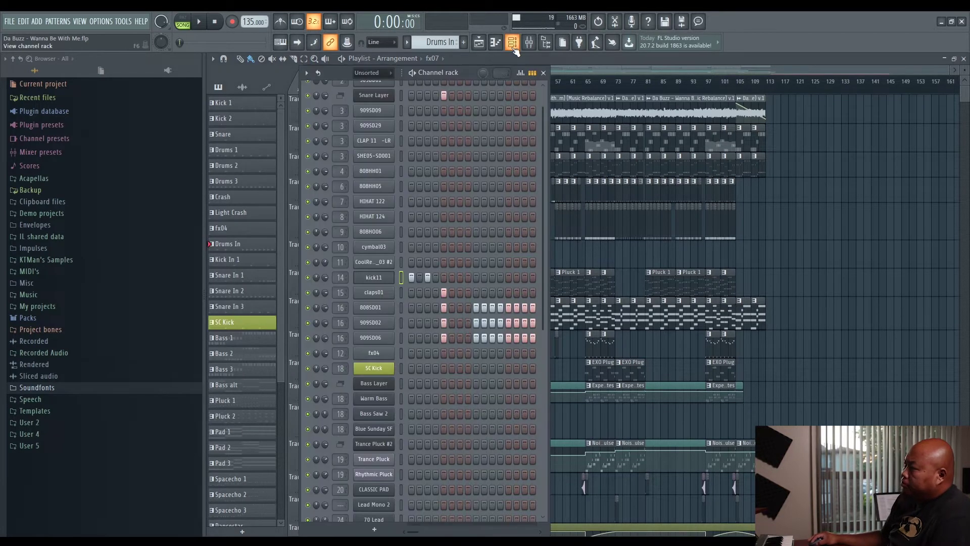
scroll(488, 250, down, 4)
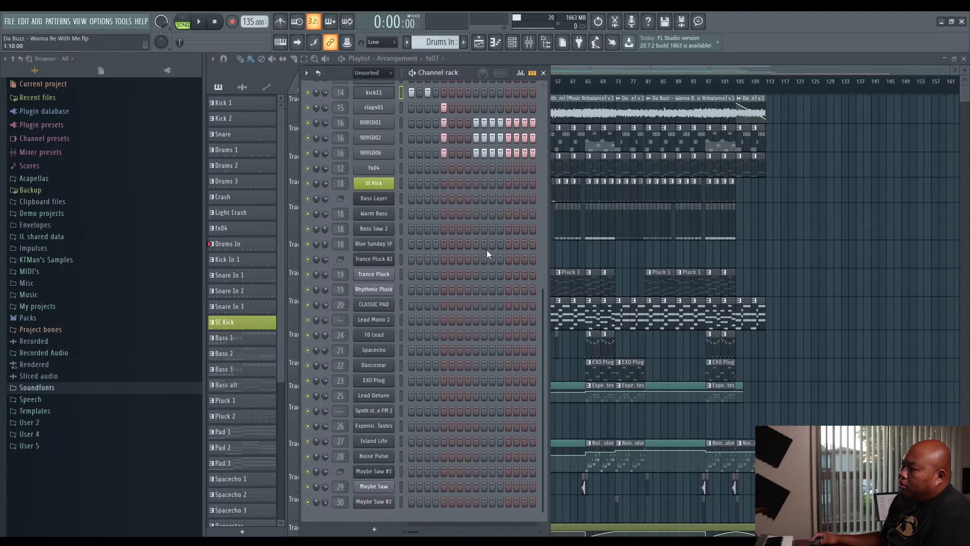
click(51, 22)
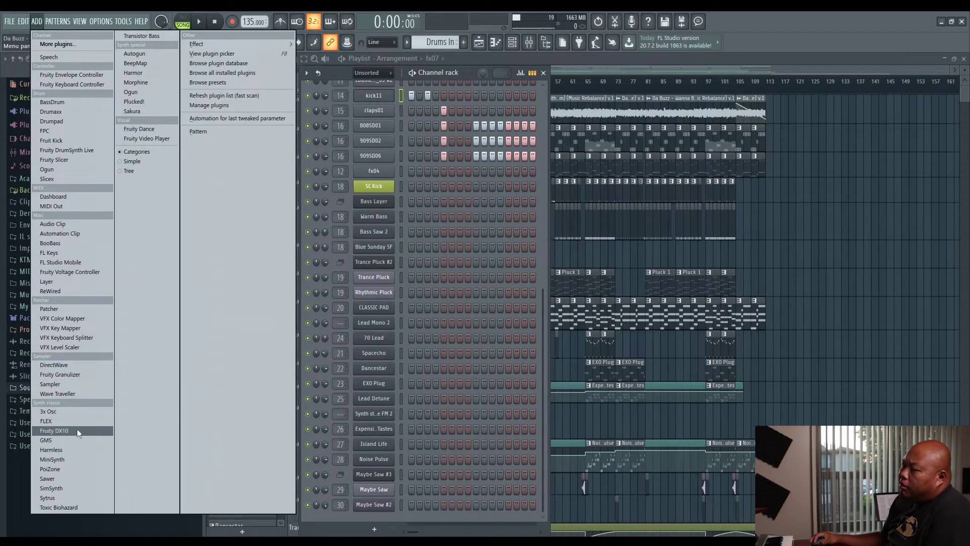
click(63, 496)
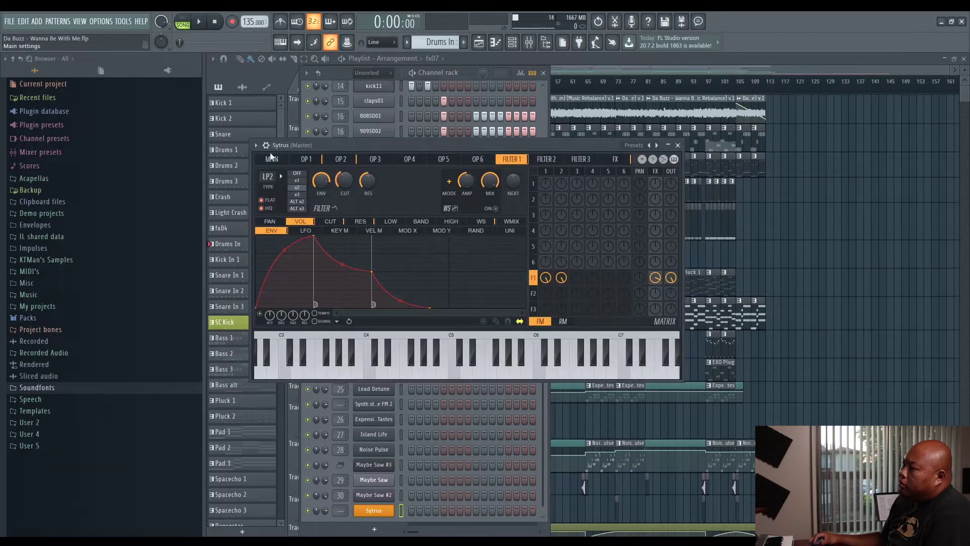
click(257, 147)
mouse_move(274, 179)
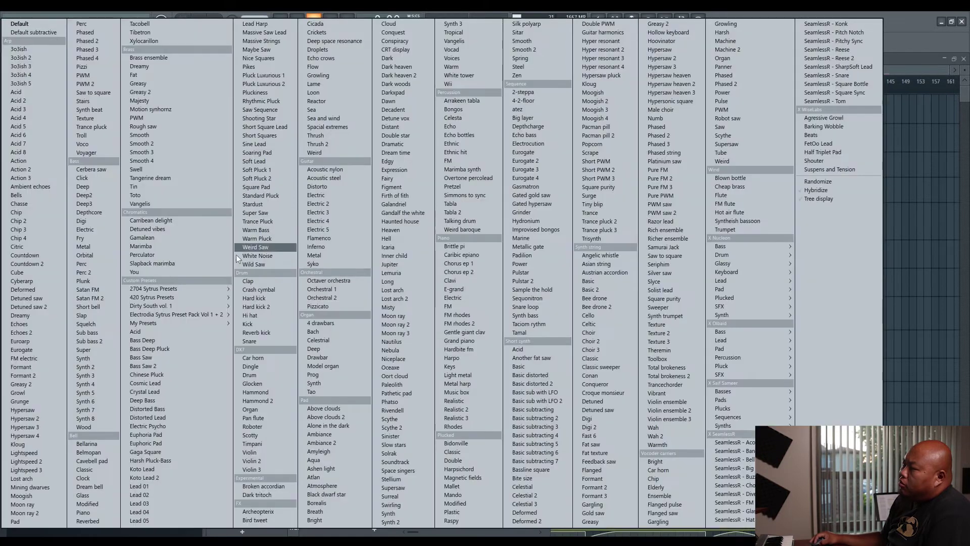
mouse_move(186, 323)
click(101, 323)
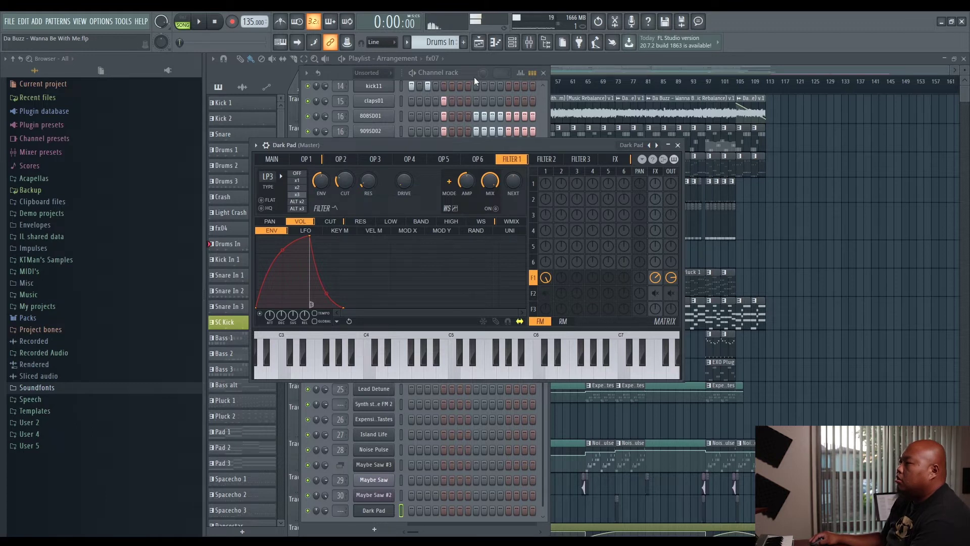
- Create a new pattern named Dark Pad and rename the new Sytrus channel to Dark Pad 1
click(463, 43)
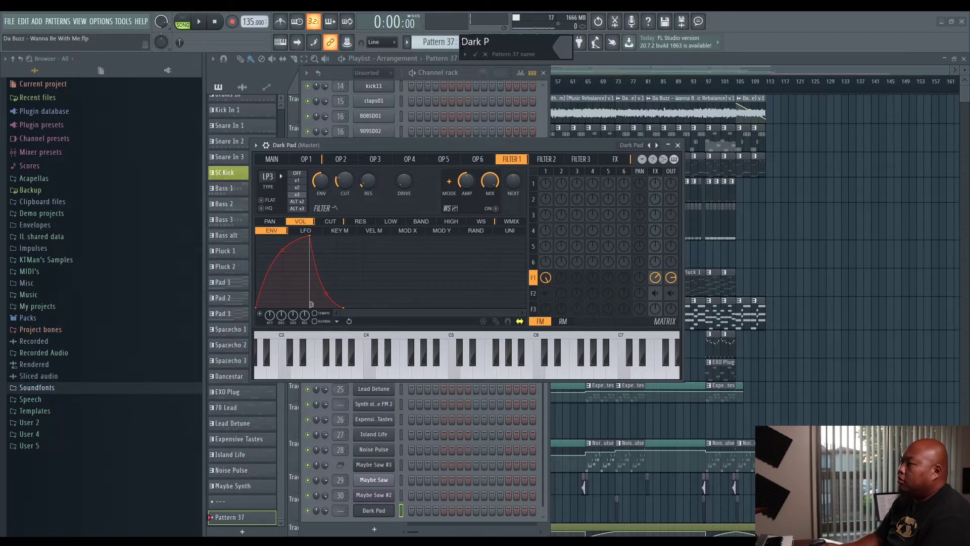
key(Return)
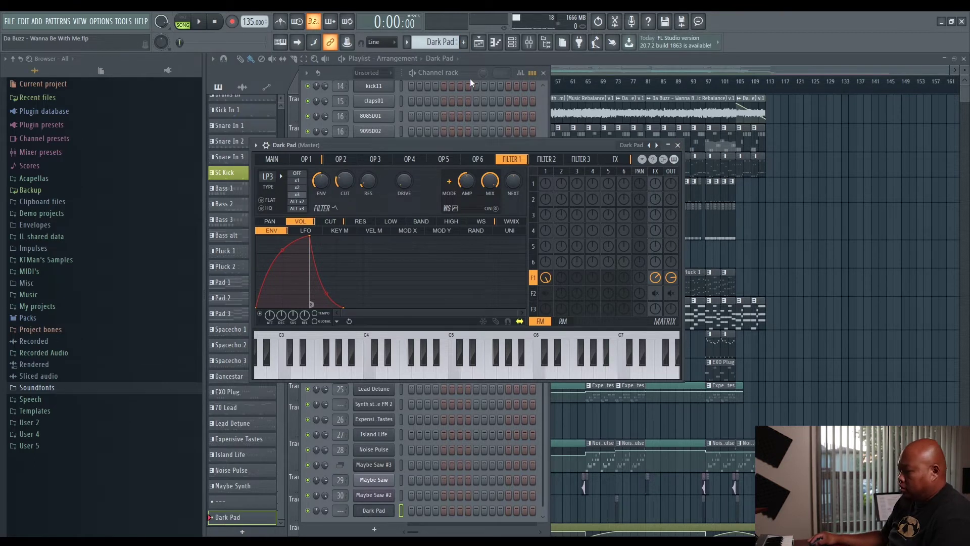
key(F2)
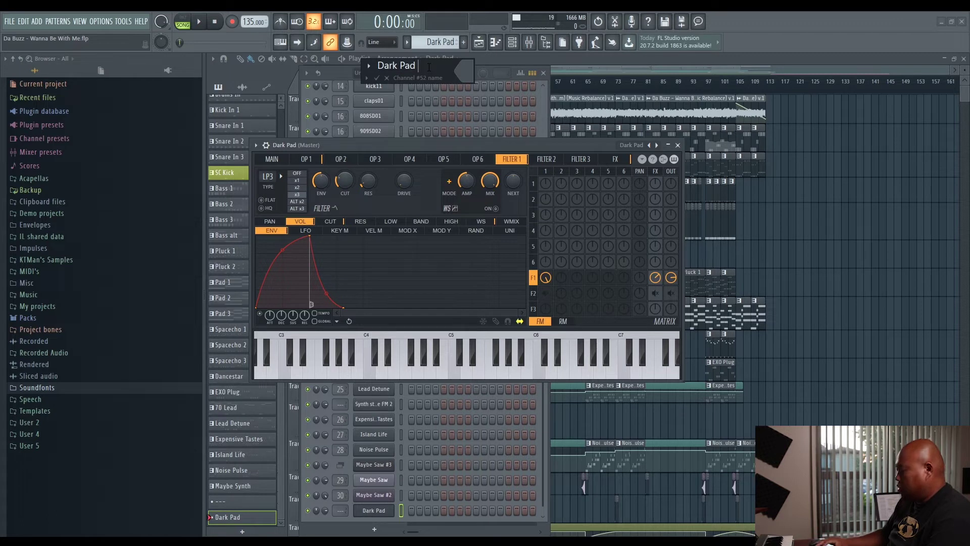
text(1)
key(Return)
- Move the Dark Pad 1 channel up the channel rack to sit between Blue Sunday SF and Trance Pluck #2
click(467, 70)
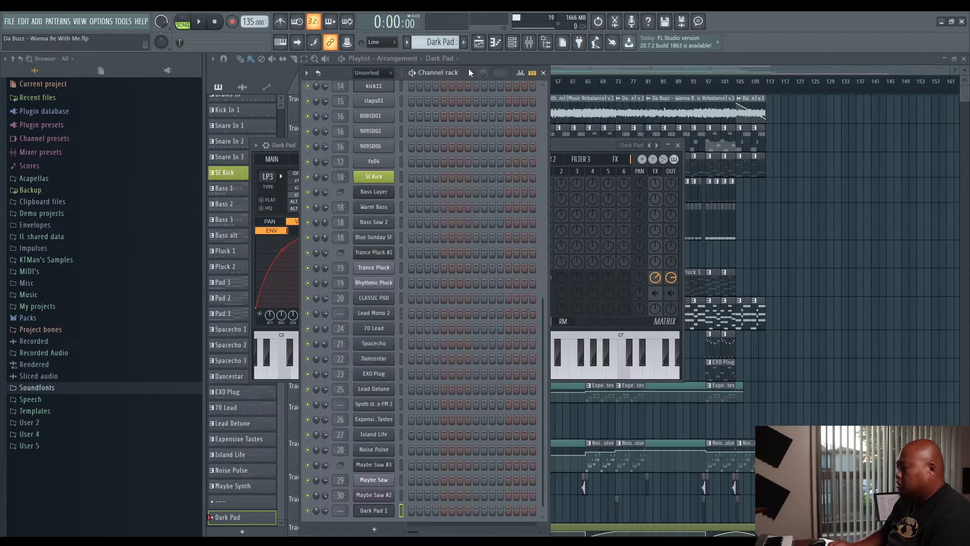
key(alt+Up)
key(alt+Up)
key(alt+Up)
key(alt+Up)
key(alt+Up)
key(alt+Up)
key(alt+Up)
key(alt+Up)
key(alt+Up)
key(alt+Up)
key(alt+Up)
key(alt+Up)
key(alt+Up)
key(alt+Up)
key(alt+Up)
key(alt+Up)
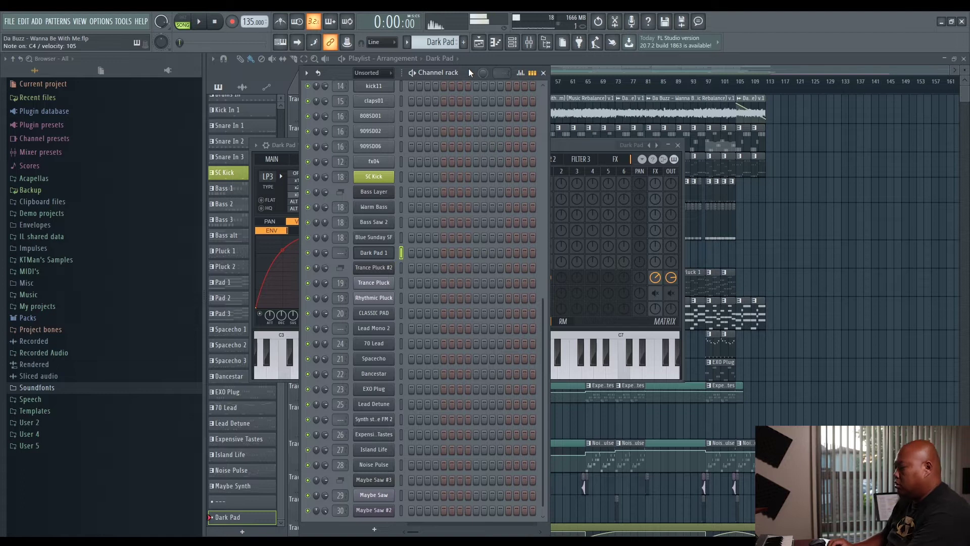
- Write Dark Pad 1 notes A#3 in bar 1, C4 in bar 2 and D4 across bars 3 and 4, and lower their velocities
right_click(390, 253)
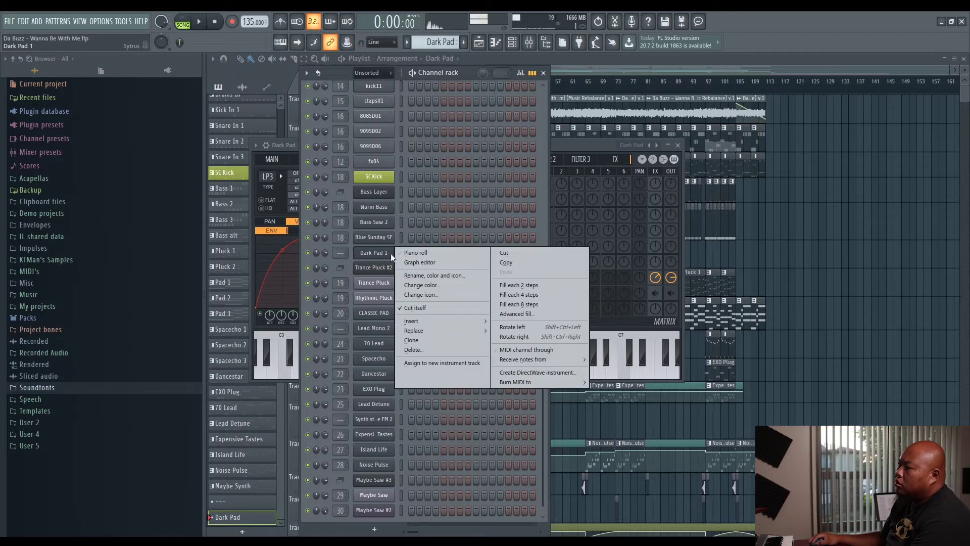
click(402, 253)
click(551, 278)
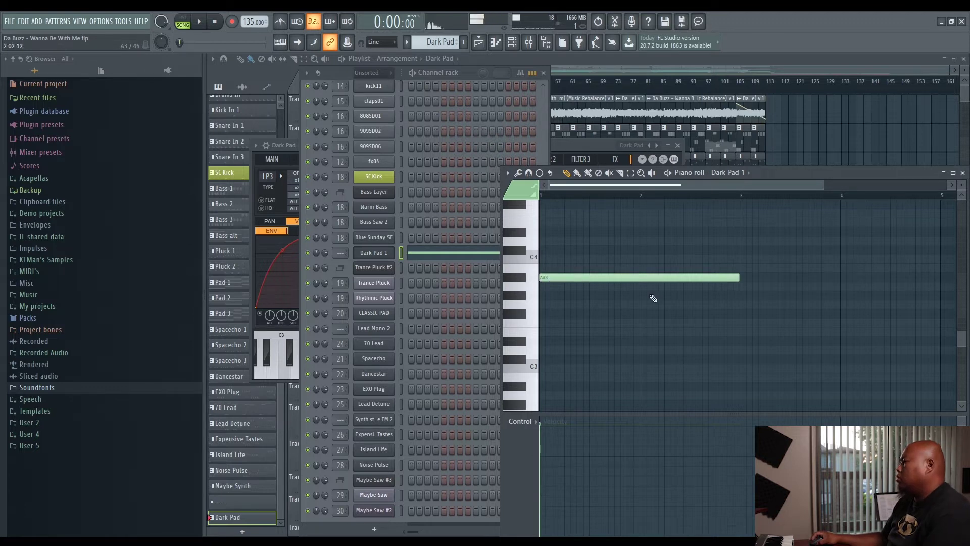
scroll(652, 292, up, 3)
drag(739, 359, 659, 341)
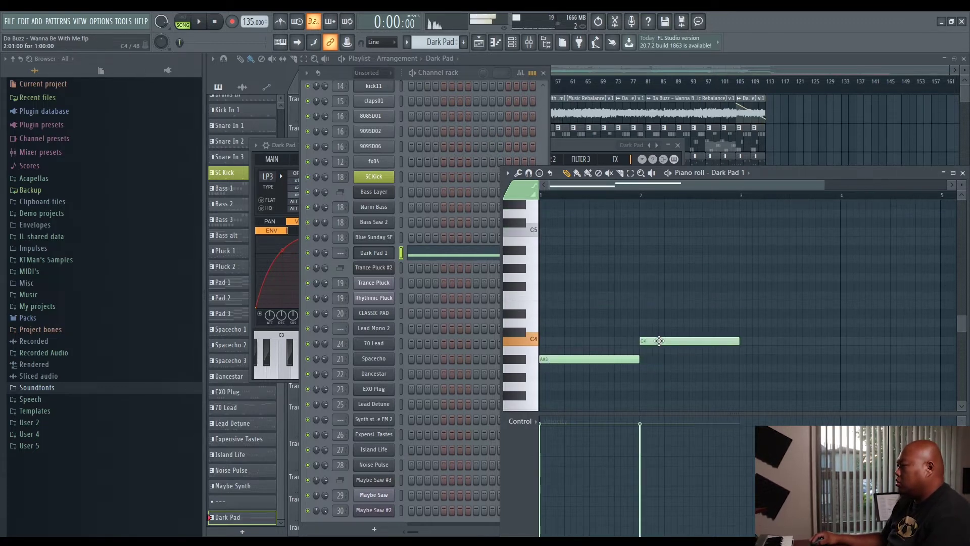
drag(678, 431, 520, 459)
click(742, 324)
drag(860, 324, 925, 331)
right_click(892, 326)
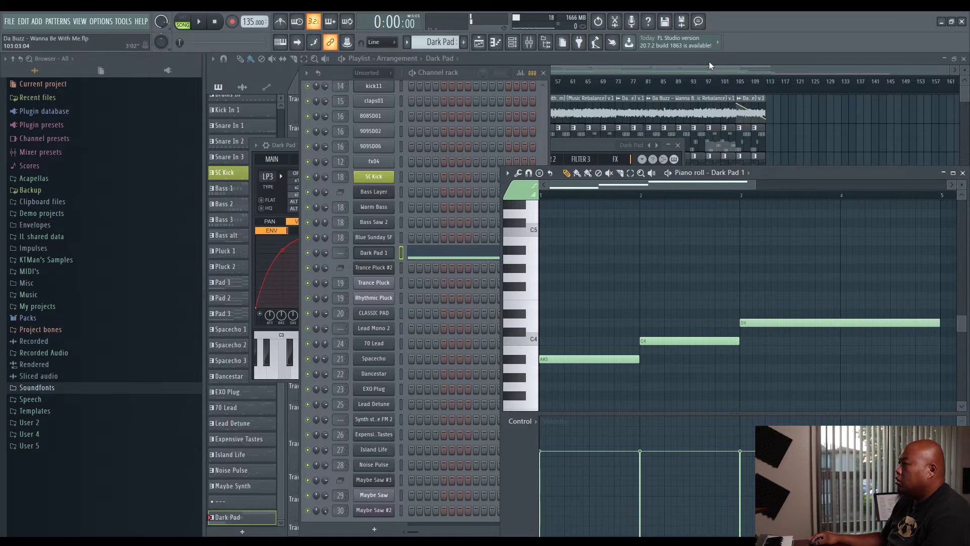
- Place three Dark Pad clips back to back at the start of playlist Track 6 and play the arrangement
key(F12)
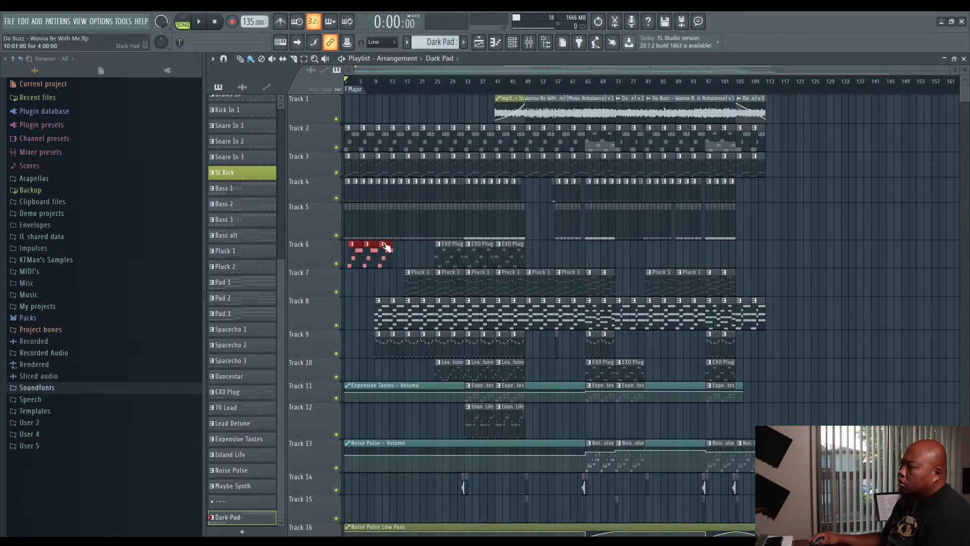
key(Page_Up)
key(Page_Up)
key(space)
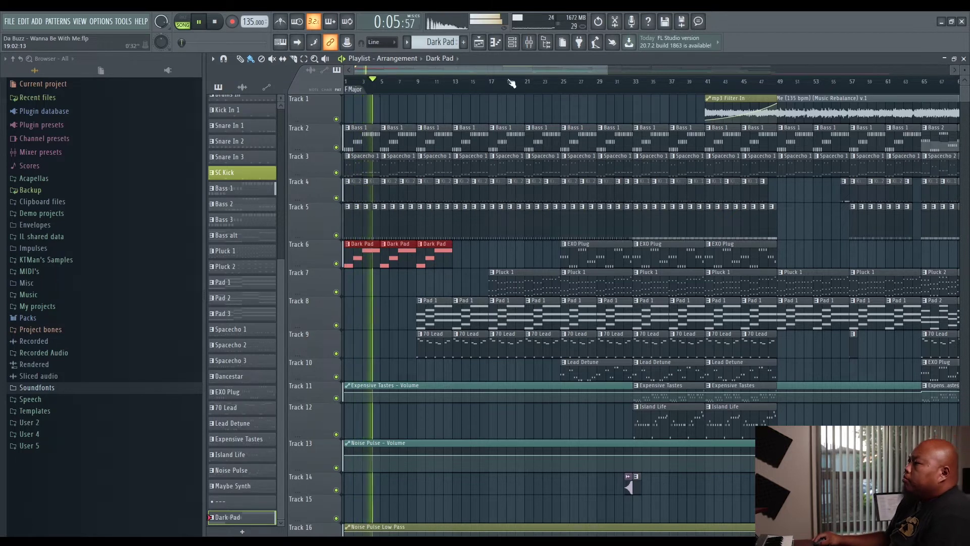
- Route the Dark Pad 1 channel to its own mixer track and move that track to position 19, right after Bass
click(530, 45)
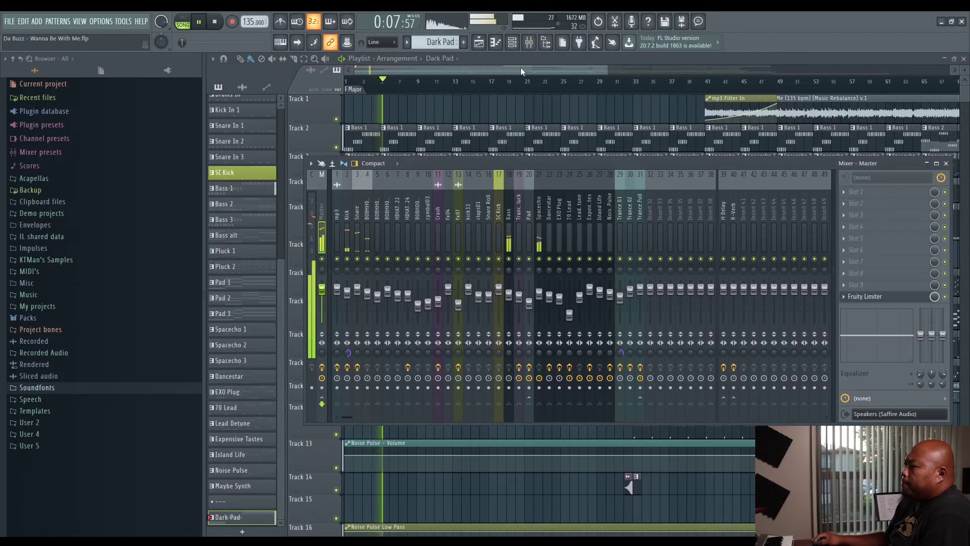
click(513, 44)
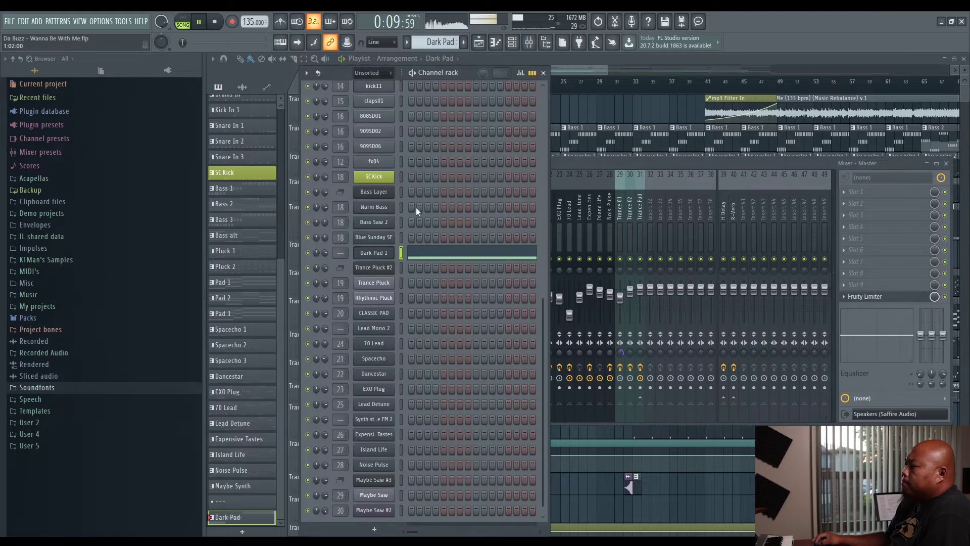
click(381, 254)
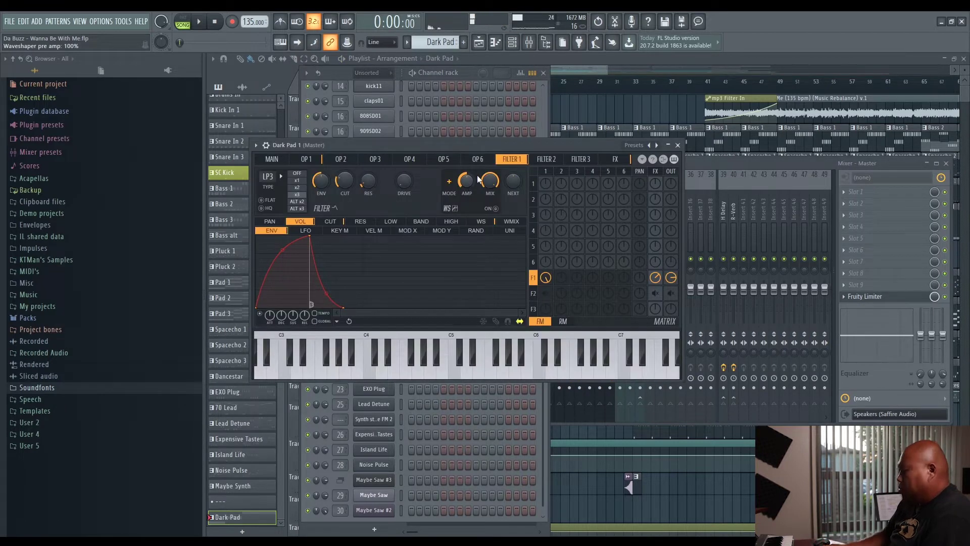
key(ctrl+l)
key(alt+Left)
key(alt+Left)
key(alt+Left)
key(alt+Left)
key(alt+Left)
key(alt+Left)
key(alt+Left)
key(alt+Left)
key(alt+Left)
key(alt+Left)
key(alt+Left)
key(alt+Left)
key(alt+Left)
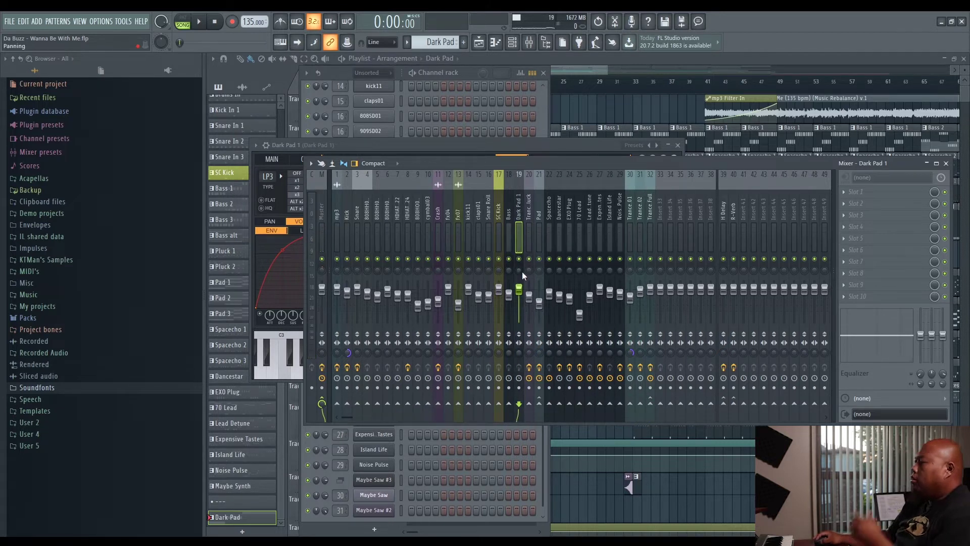
- Duplicate all Dark Pad 1 notes one octave higher, at A#4, C5 and D5, and play them back
click(466, 74)
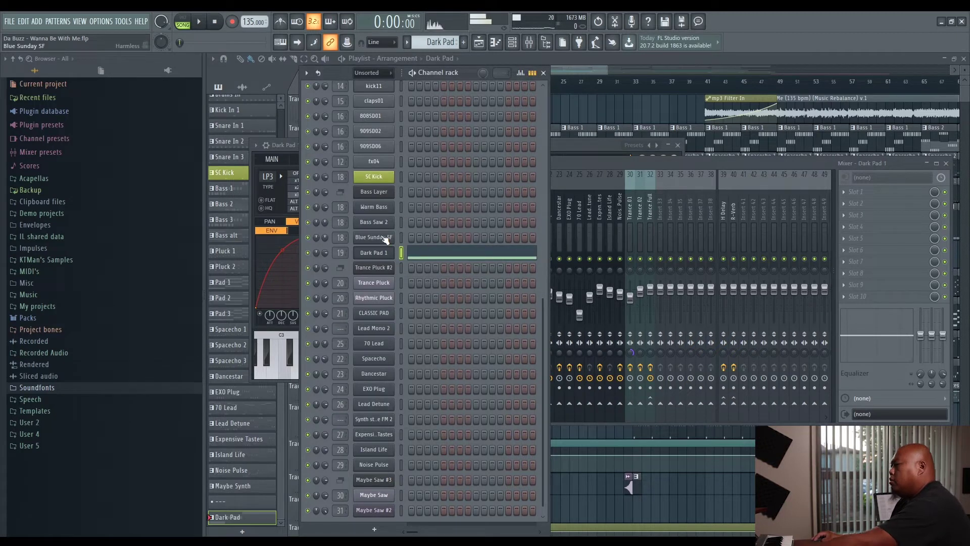
click(427, 258)
scroll(585, 186, down, 2)
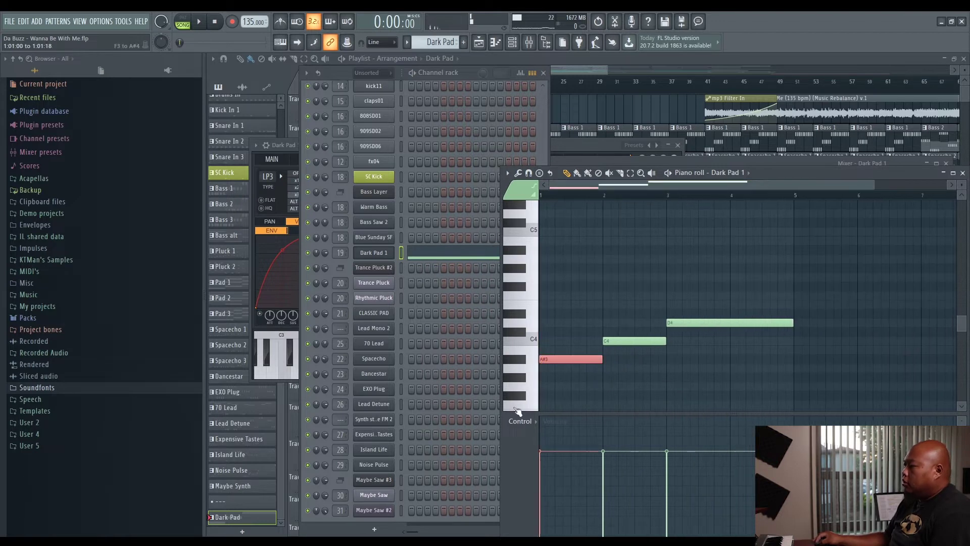
key(ctrl+a)
drag(543, 359, 536, 248)
key(space)
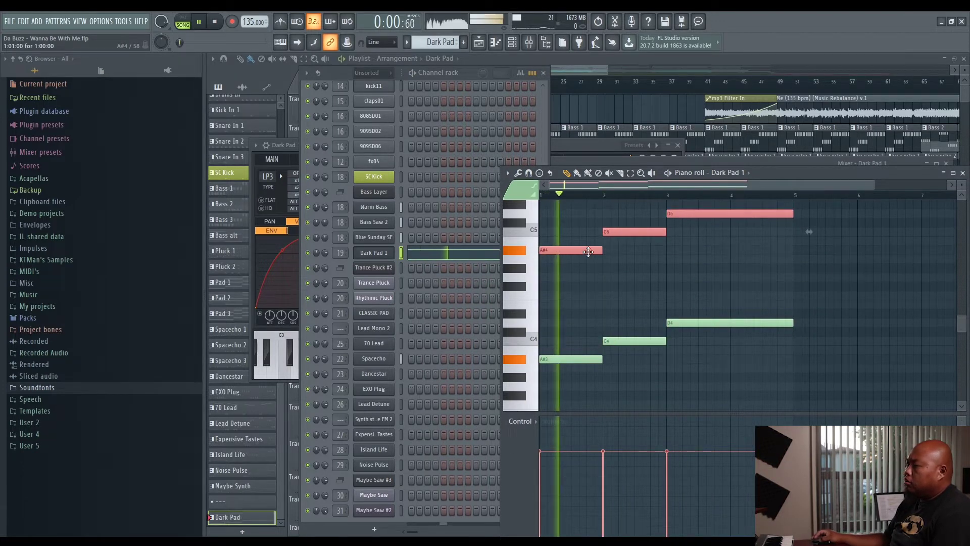
scroll(579, 291, up, 1)
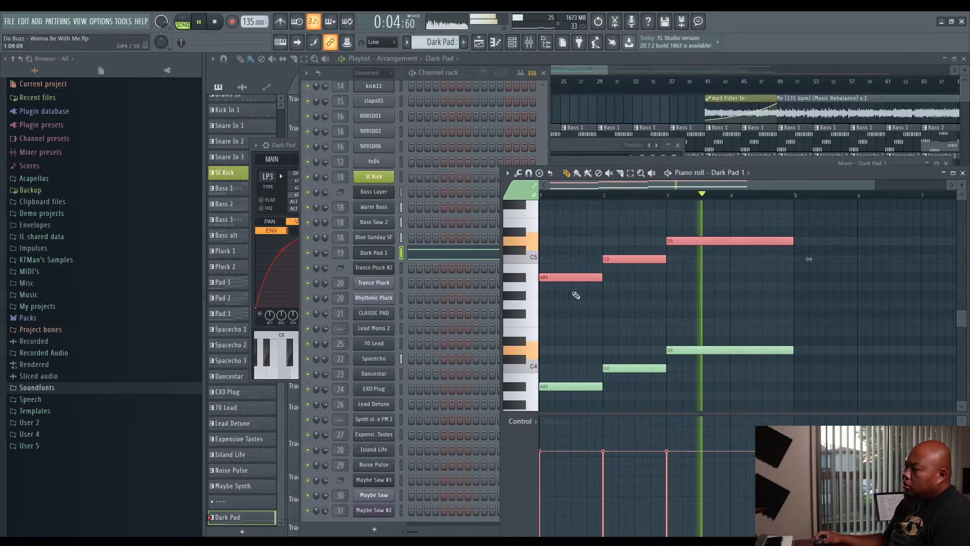
click(570, 304)
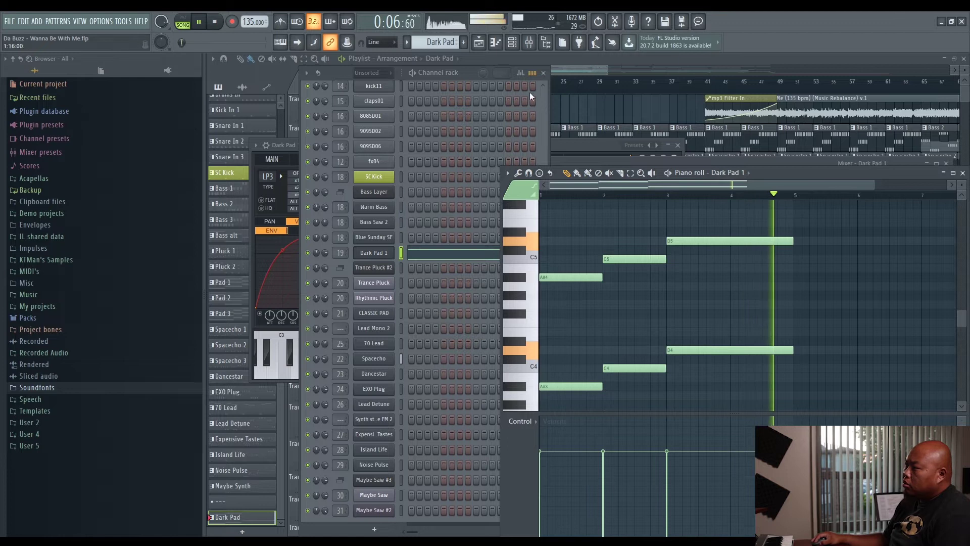
- Duplicate the three Dark Pad clips on Track 6 so they fill the space up to the first EXO Plug clip
click(555, 58)
drag(458, 255, 533, 257)
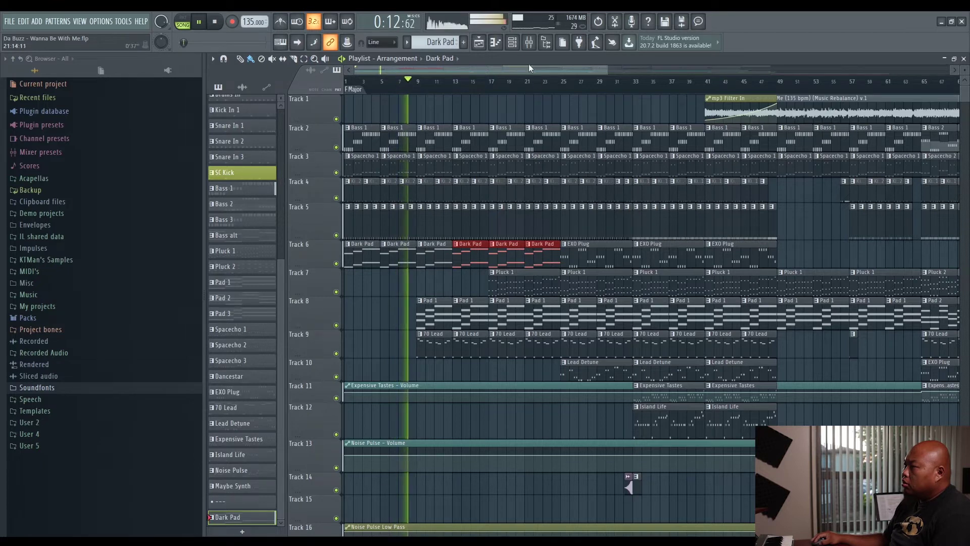
- Lower the velocity of the upper-octave Dark Pad 1 notes to 70% and close the piano roll
click(529, 42)
click(495, 42)
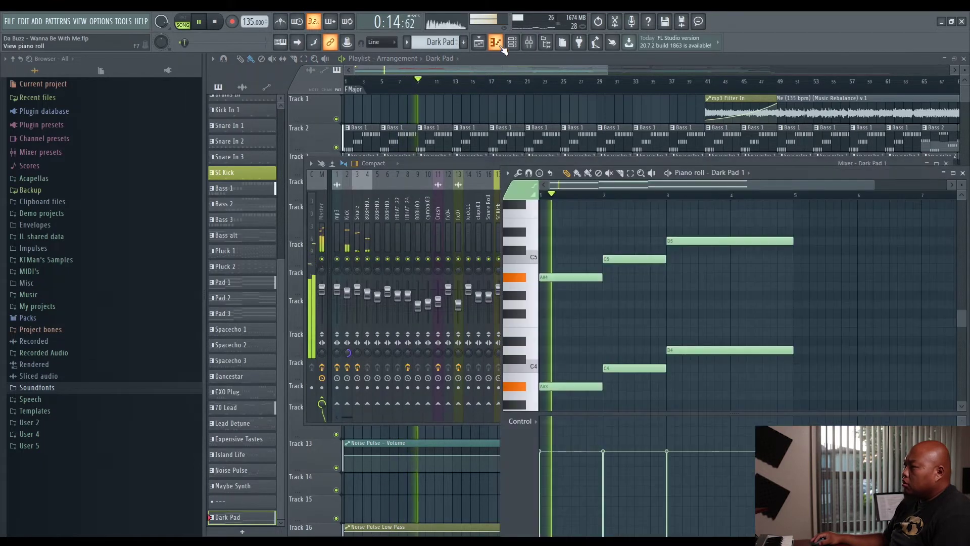
drag(772, 303, 582, 233)
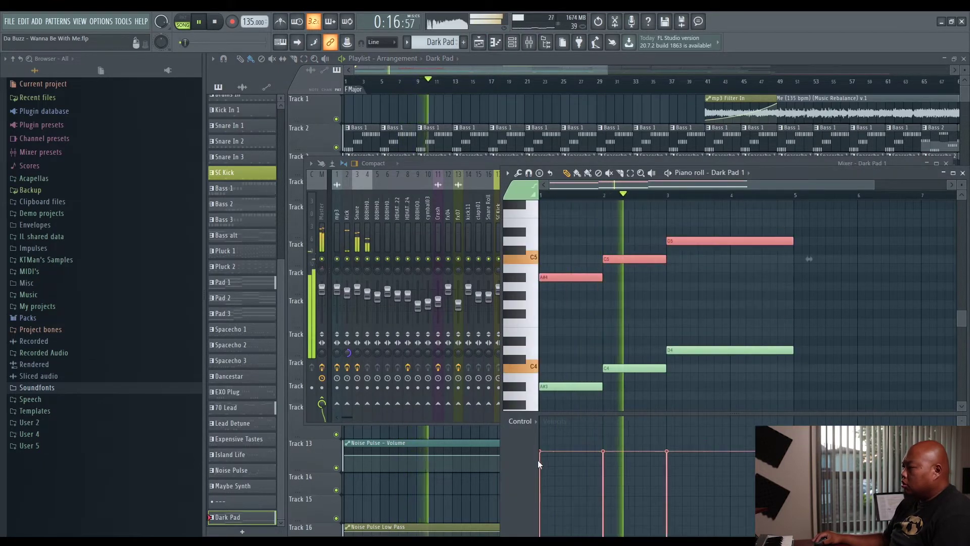
drag(617, 469, 670, 465)
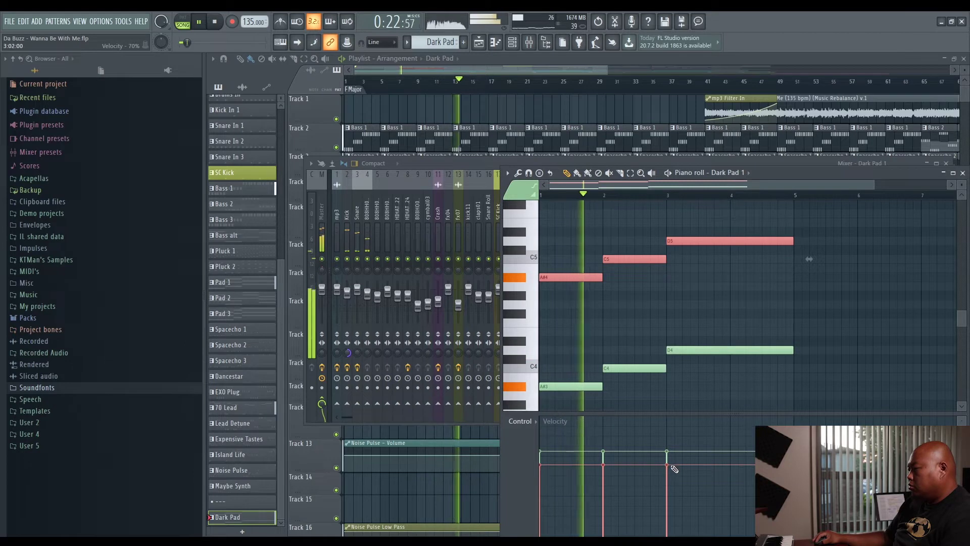
right_click(794, 320)
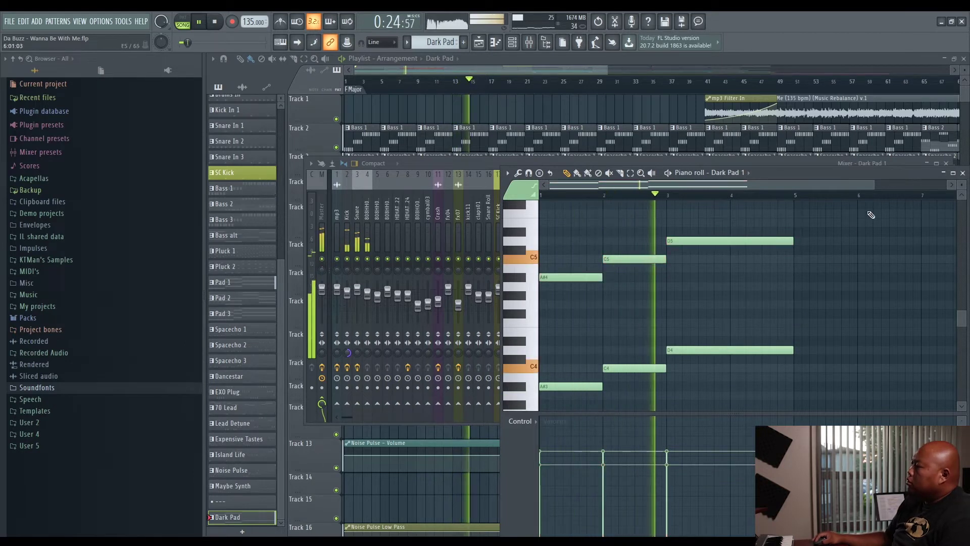
drag(902, 169, 855, 149)
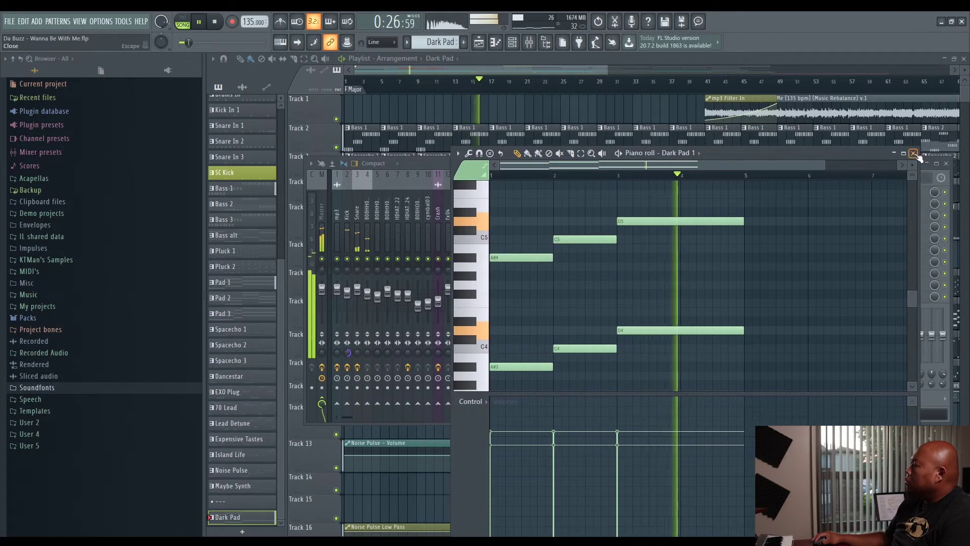
click(914, 153)
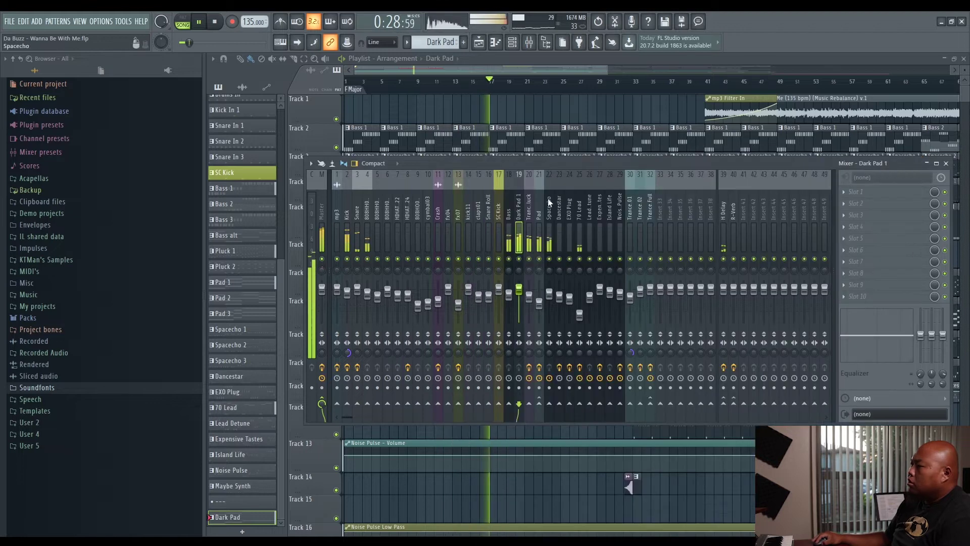
- Check the Dark Pad against the SC Kick during playback, and return to the playlist with playback stopped
key(space)
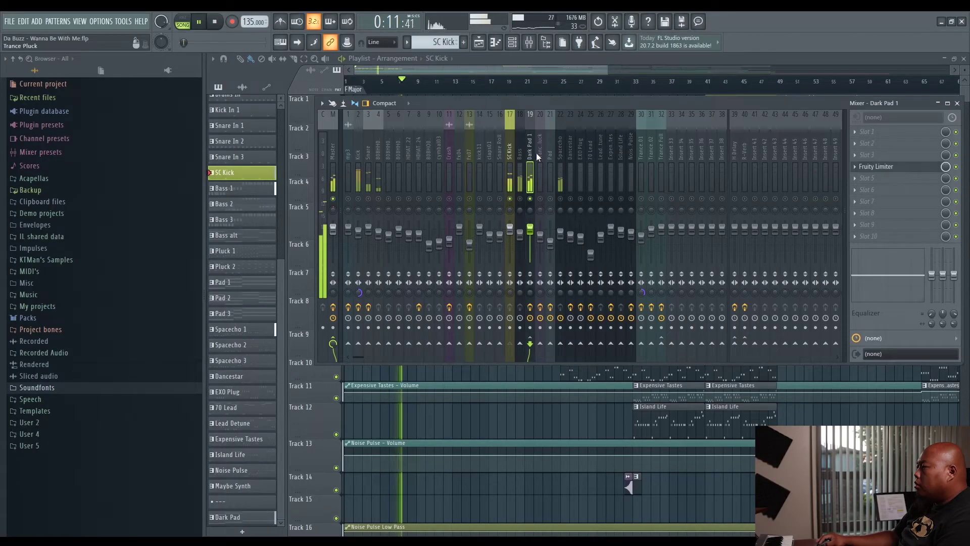
click(548, 62)
key(space)
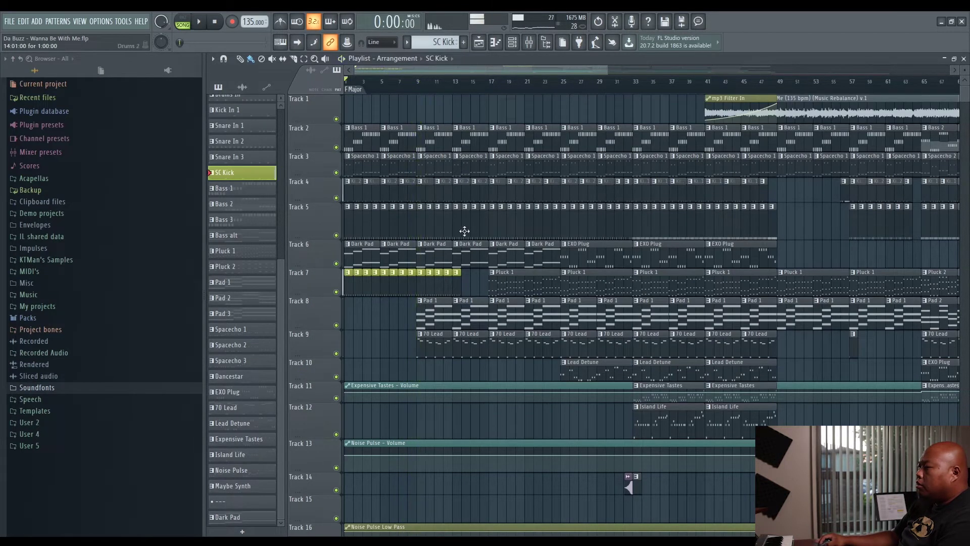
- Delete the SC Kick clips on Track 7 and the Dark Pad clips in bars 1 to 16 on Track 6, and check the mixer
mouse_move(485, 255)
mouse_down()
mouse_move(349, 258)
mouse_move(464, 284)
mouse_up()
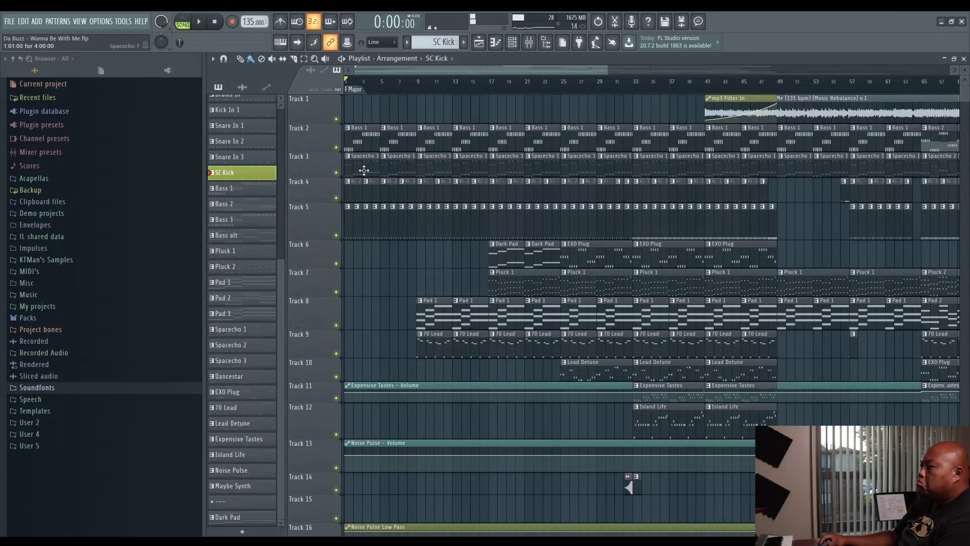
click(529, 42)
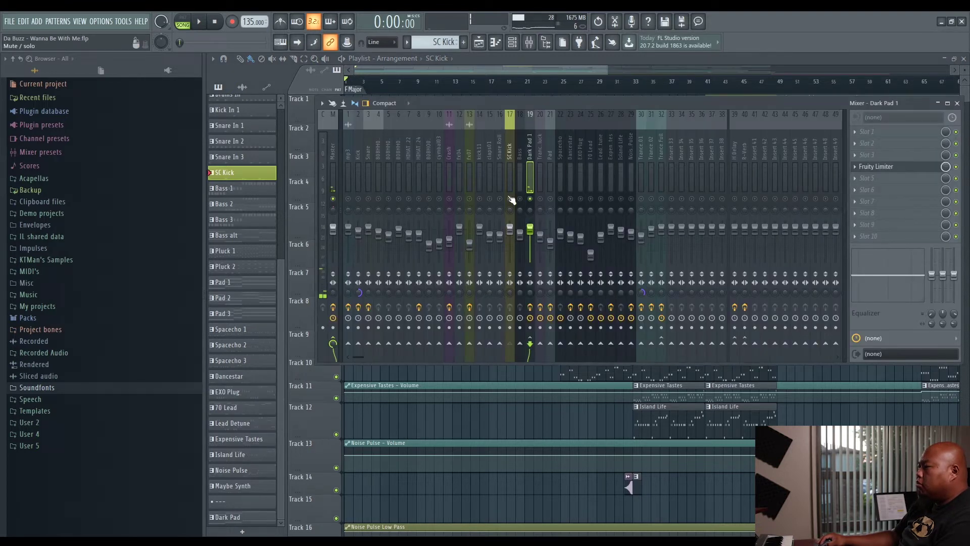
key(F9)
- Fill the empty Track 19 with SC Kick clips from bar 1 to the end of the arrangement
scroll(373, 334, down, 5)
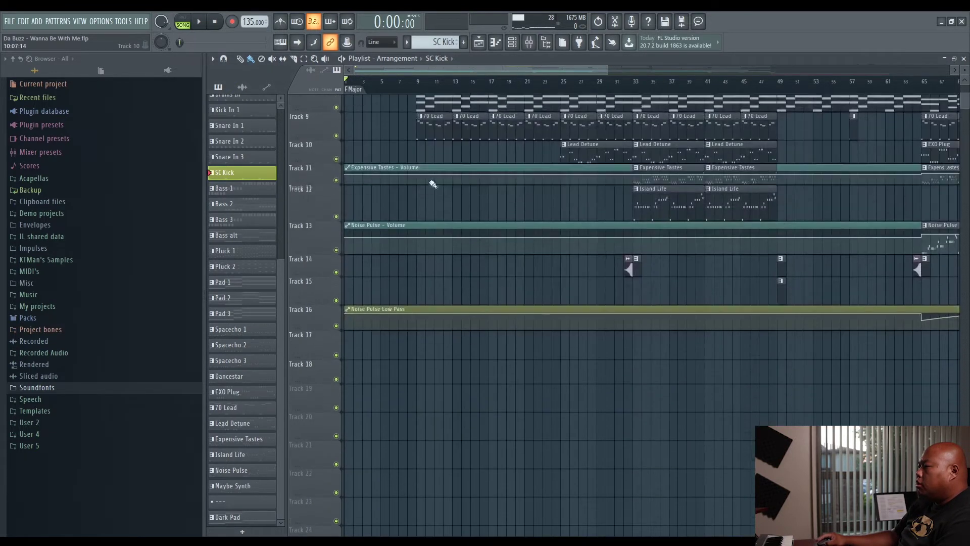
scroll(435, 74, down, 5)
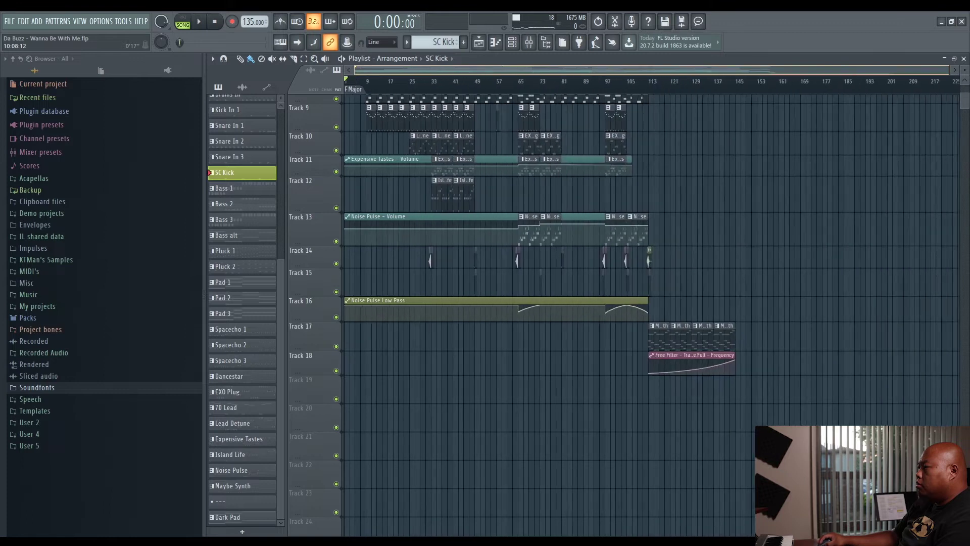
drag(530, 383, 195, 424)
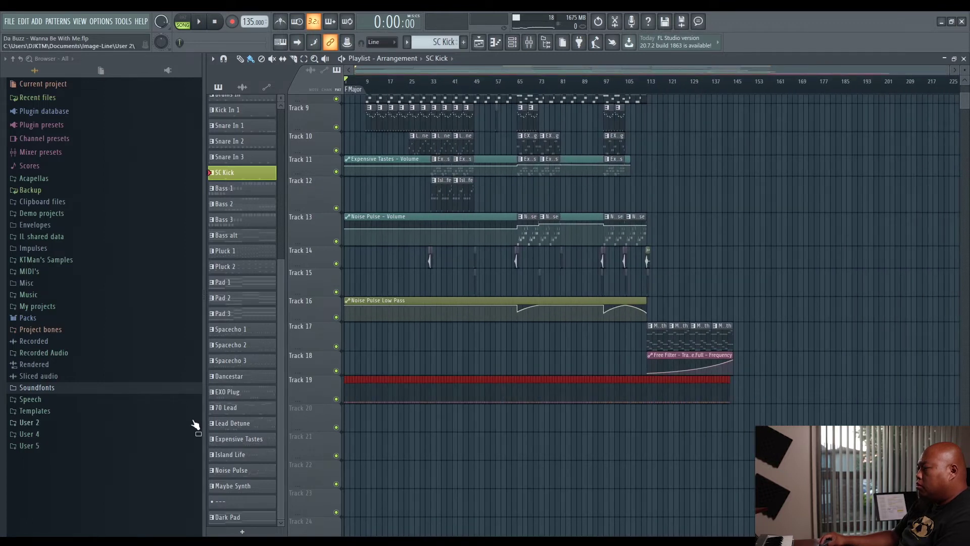
click(407, 452)
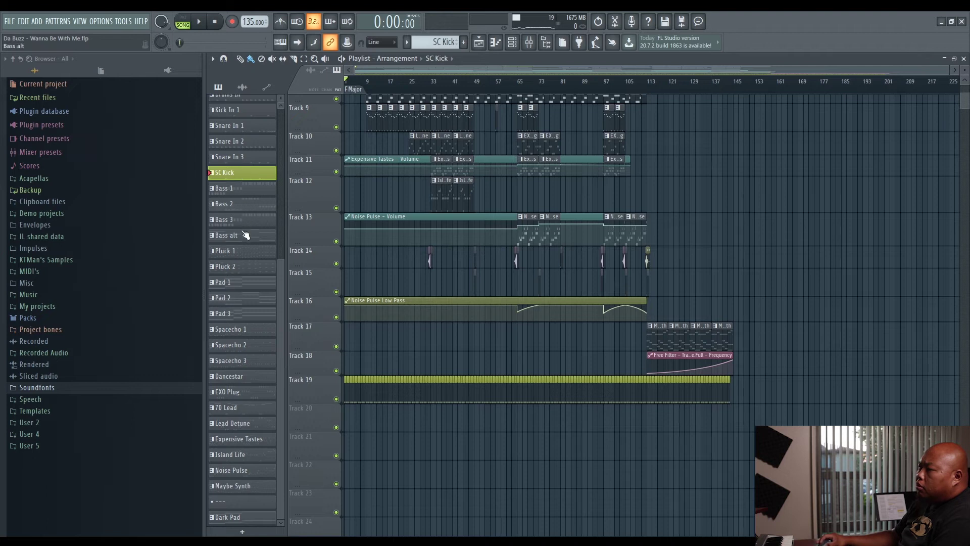
- Move the Dark Pad pattern below Bass alt in the pattern list and fill Track 20 with its clips from bar 1 to bar 49
drag(260, 490, 248, 251)
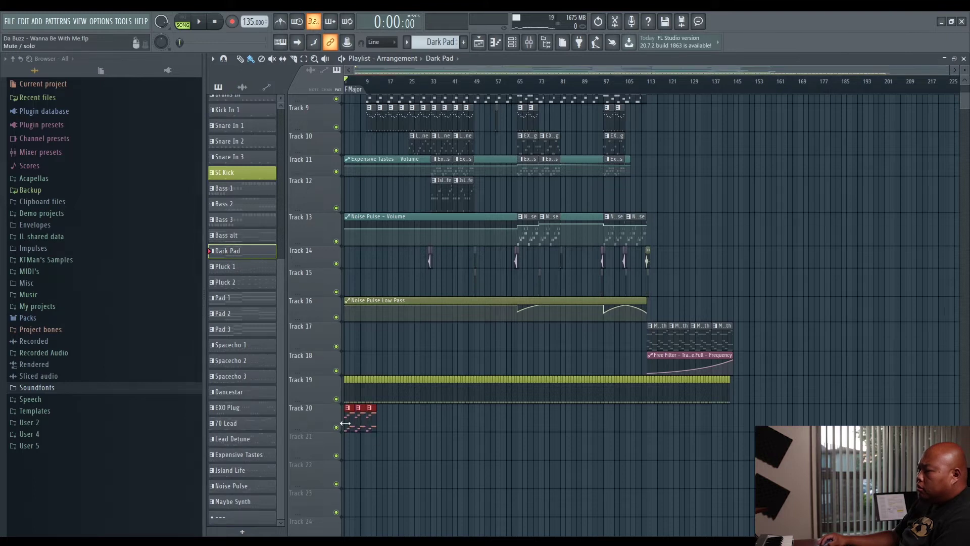
key(space)
scroll(429, 80, up, 1)
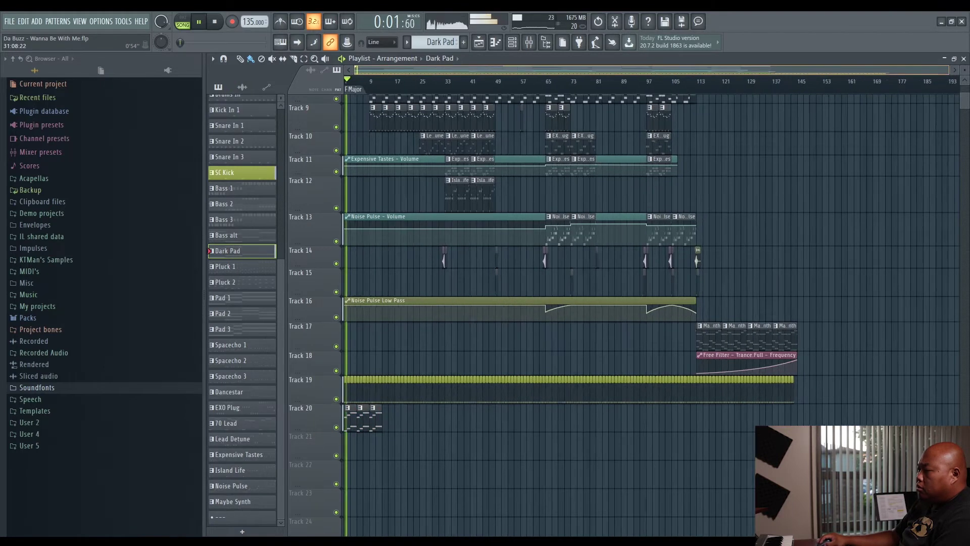
scroll(472, 408, up, 3)
drag(472, 407, 626, 435)
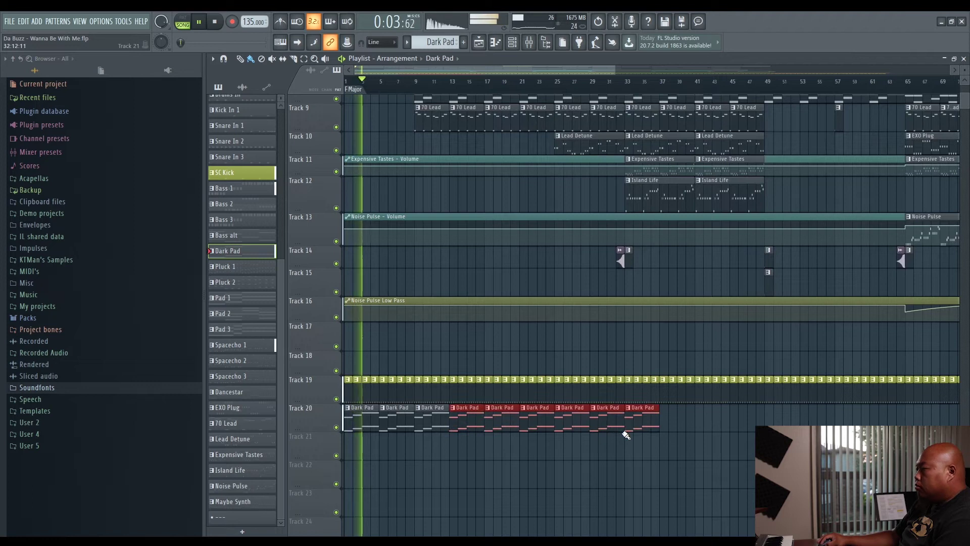
right_click(651, 422)
drag(633, 431, 764, 427)
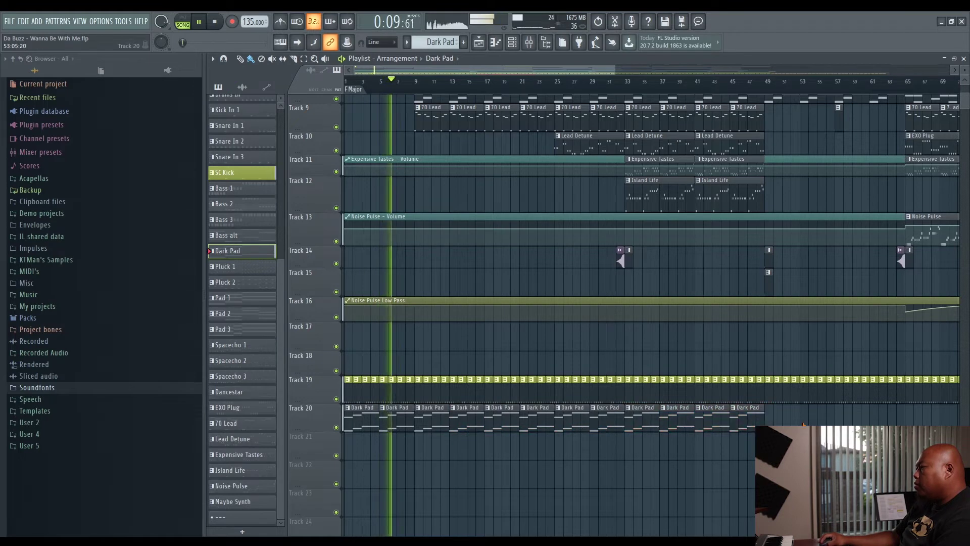
- Lower the Dark Pad 1 mixer track's volume to 88% (-2.9 dB) during playback and close the mixer
scroll(474, 259, down, 2)
scroll(474, 259, up, 4)
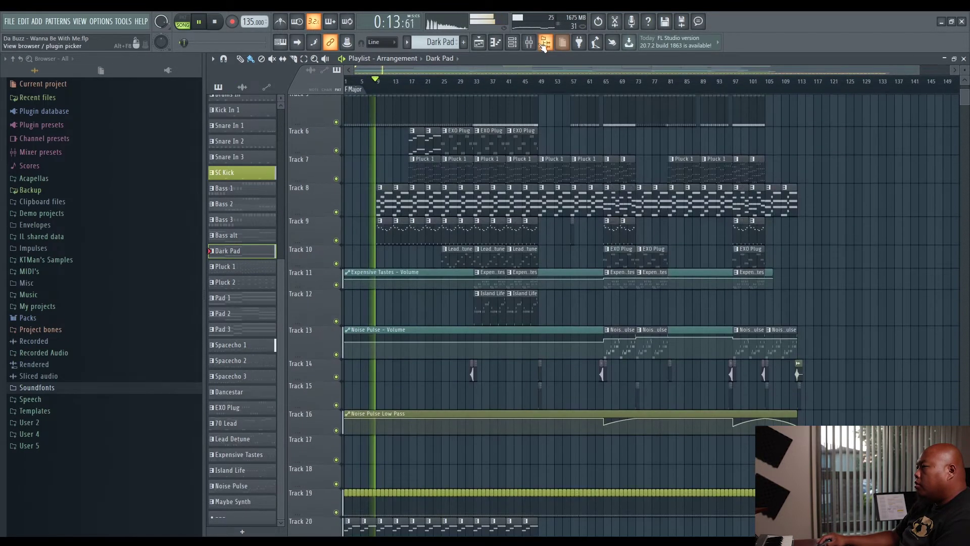
click(529, 42)
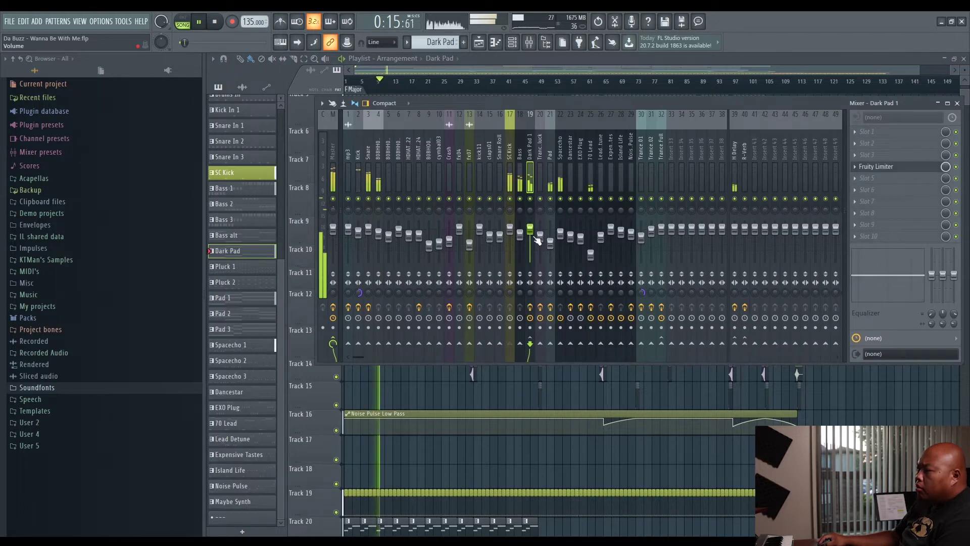
drag(530, 232, 530, 234)
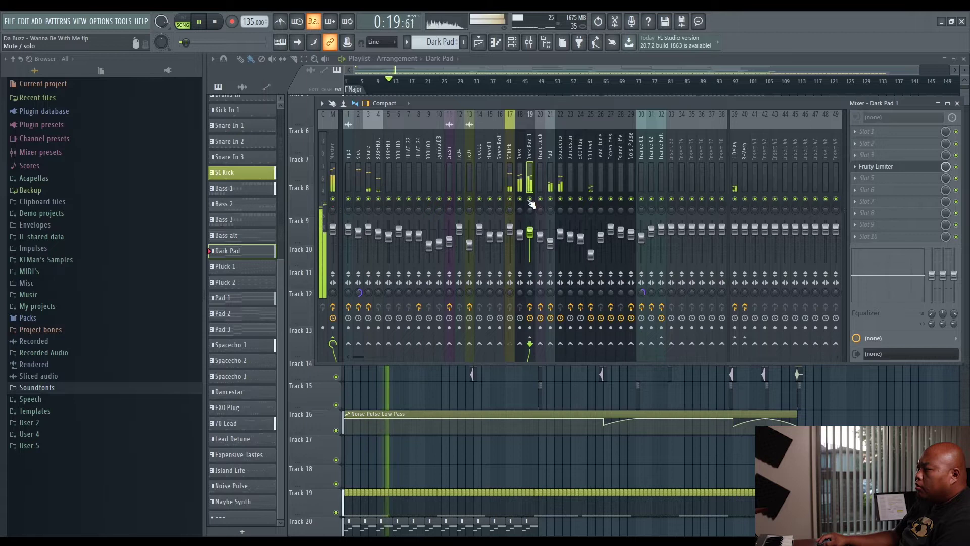
drag(530, 232, 530, 232)
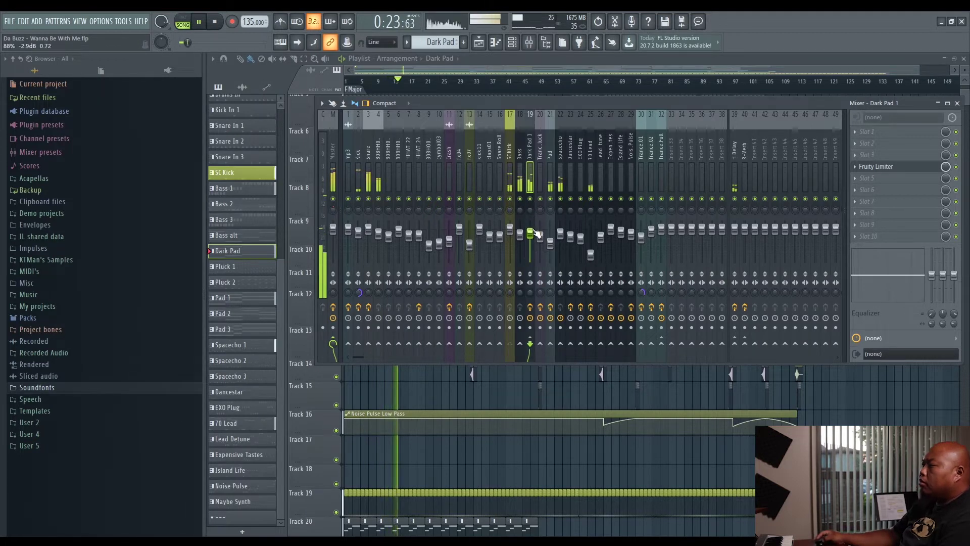
click(553, 62)
- Rename the Dark Pad pattern as "Dark Pad 1"
right_click(516, 22)
drag(507, 70, 555, 70)
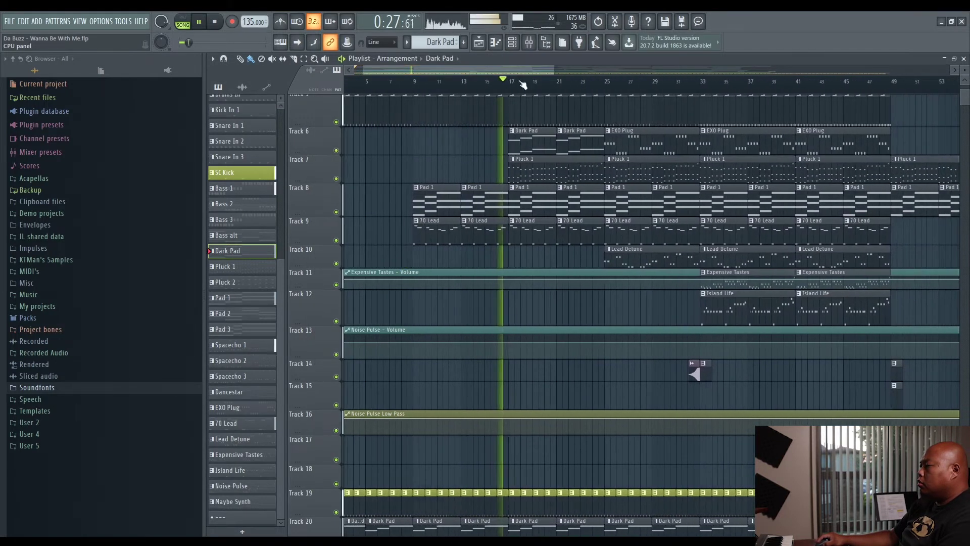
scroll(576, 253, down, 2)
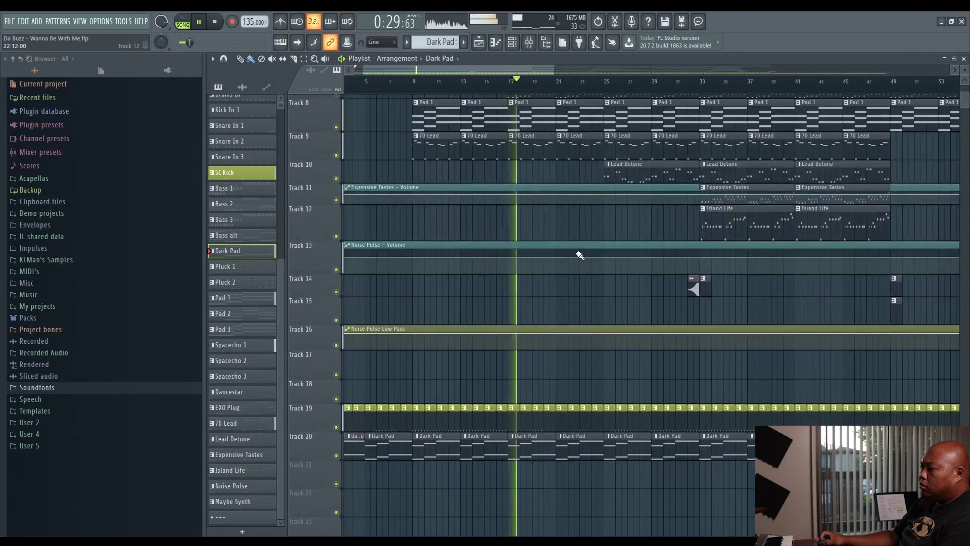
drag(536, 70, 635, 81)
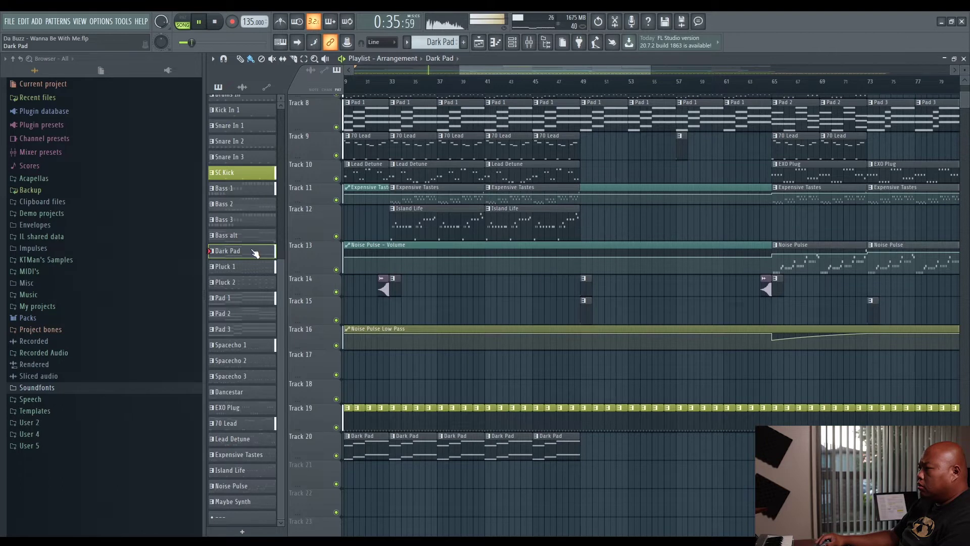
key(F2)
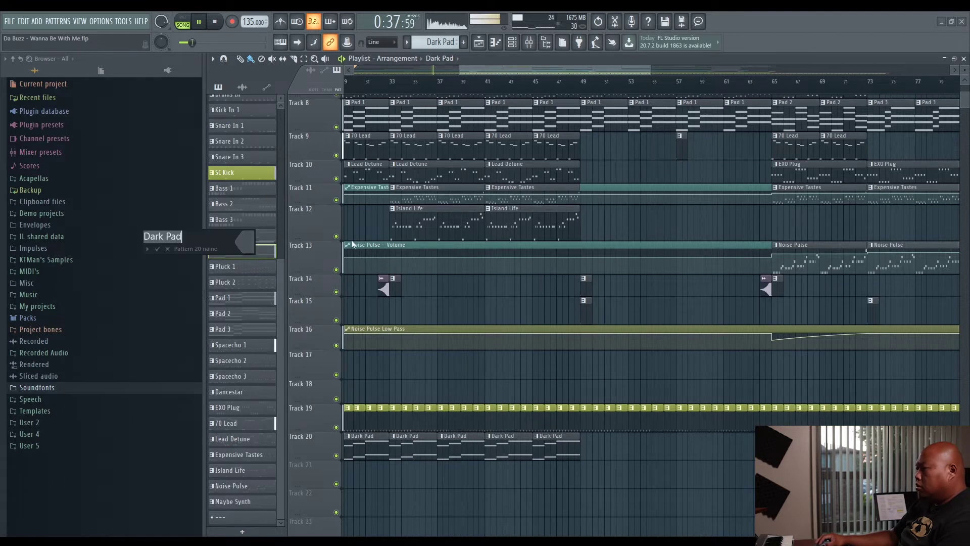
text(1)
key(Return)
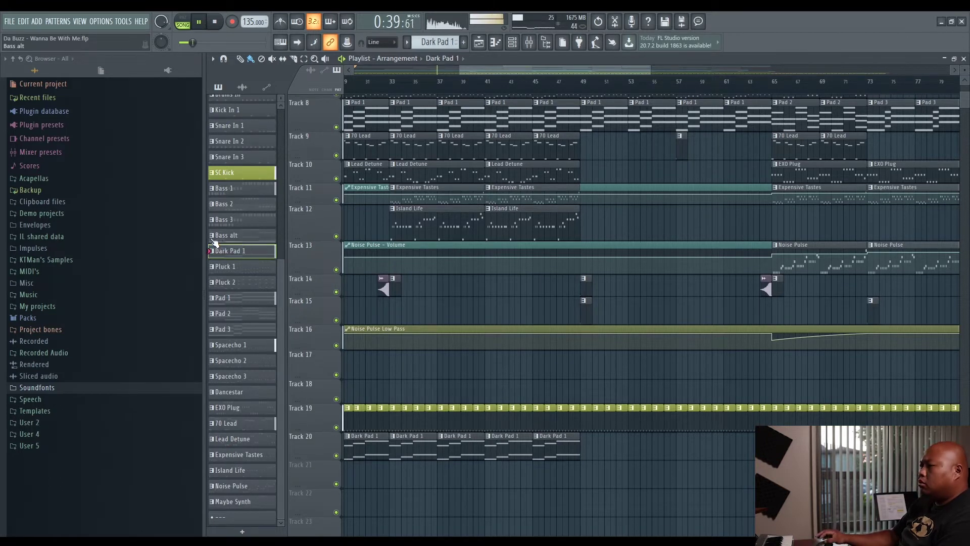
- Review the arrangement during playback, check the Master track's level in the mixer, and return to the playlist
scroll(555, 321, up, 5)
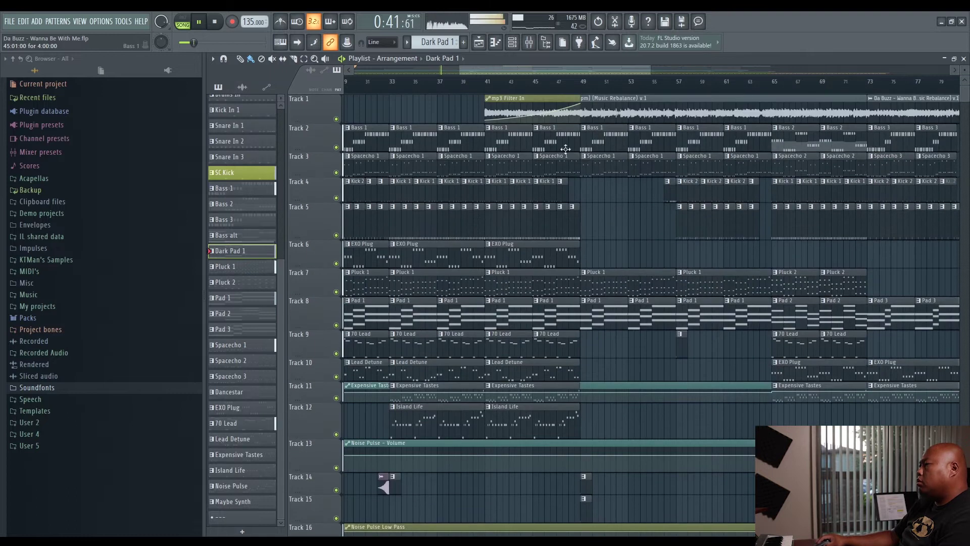
scroll(525, 74, down, 2)
scroll(645, 237, right, 4)
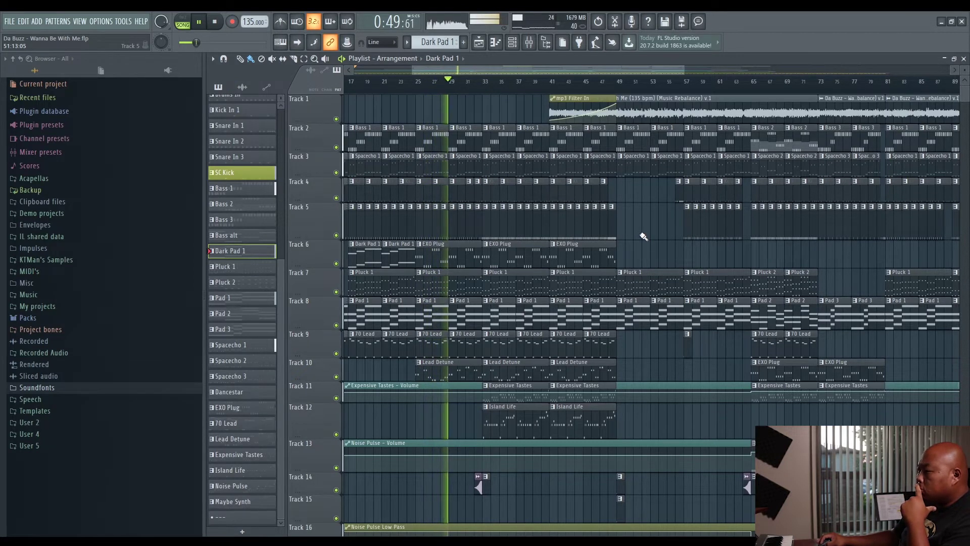
click(541, 45)
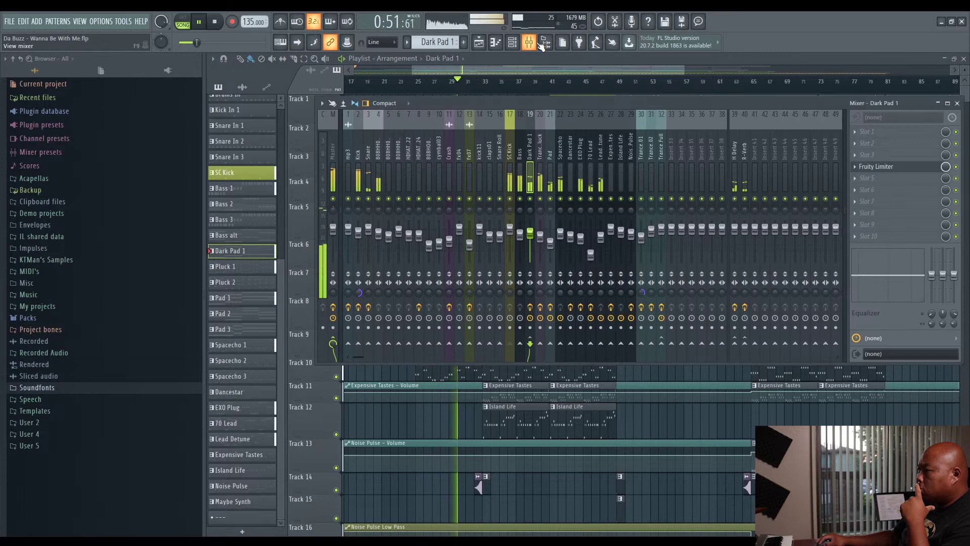
click(335, 164)
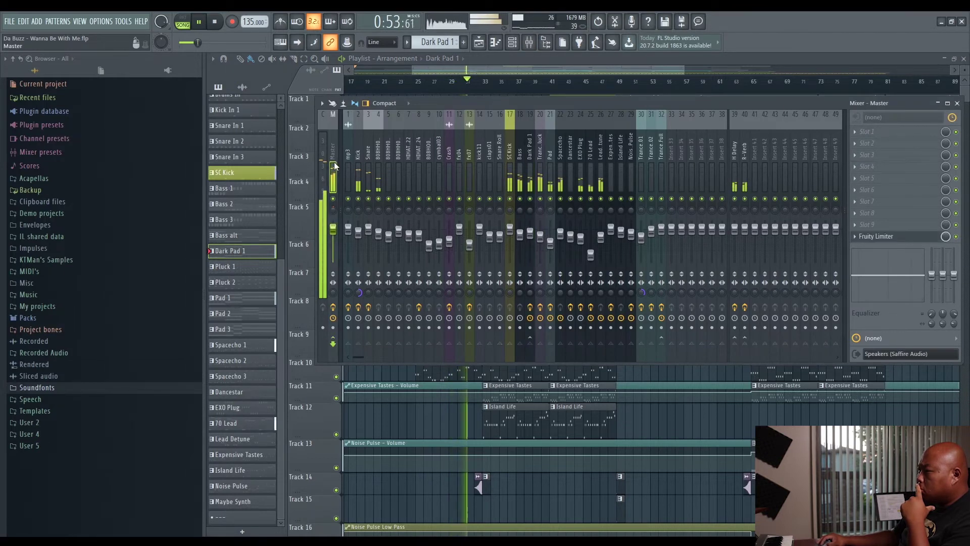
click(537, 58)
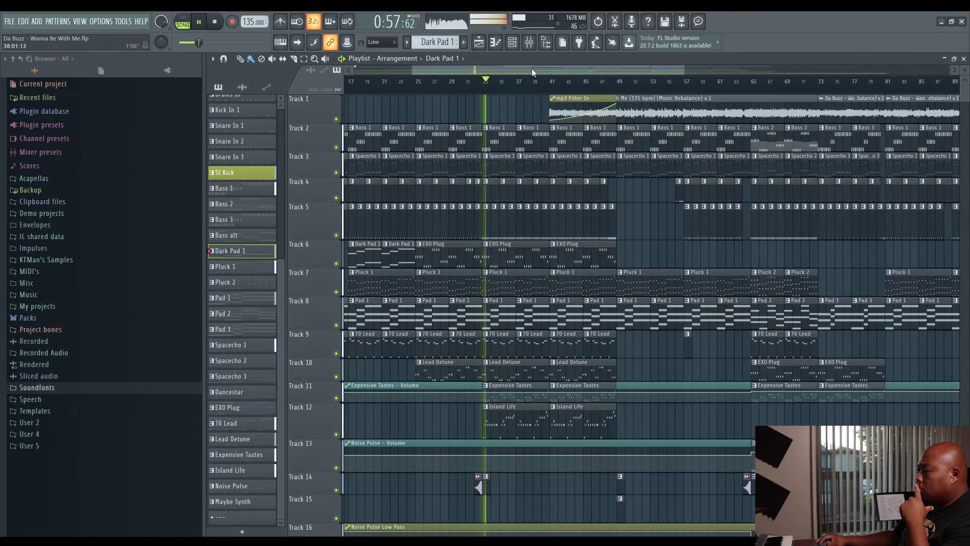
- Extend the Dark Pad 1 clips on Track 20 from bar 49 to bar 65 and compare them with the upper tracks
scroll(532, 68, up, 3)
scroll(463, 411, down, 4)
drag(470, 421, 526, 419)
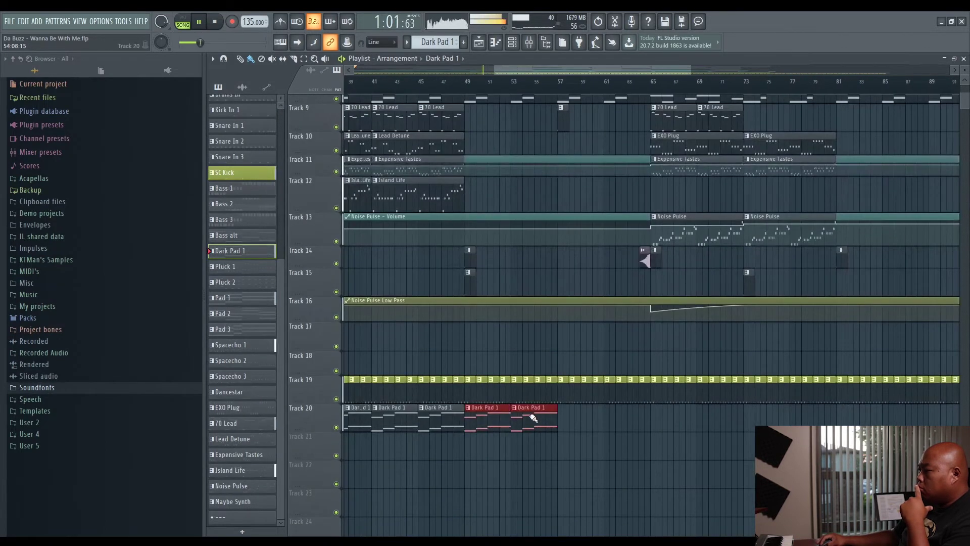
drag(547, 418, 650, 420)
scroll(649, 399, up, 4)
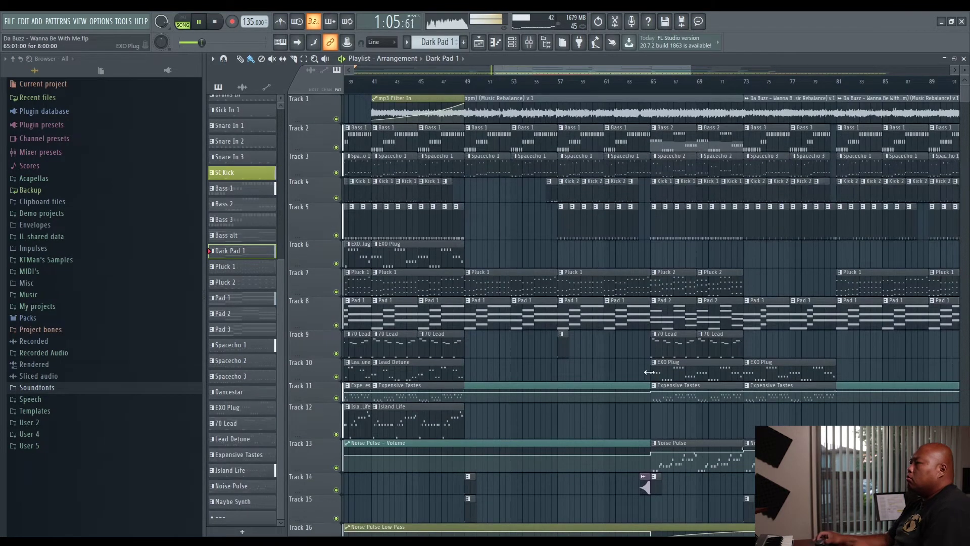
scroll(636, 372, down, 4)
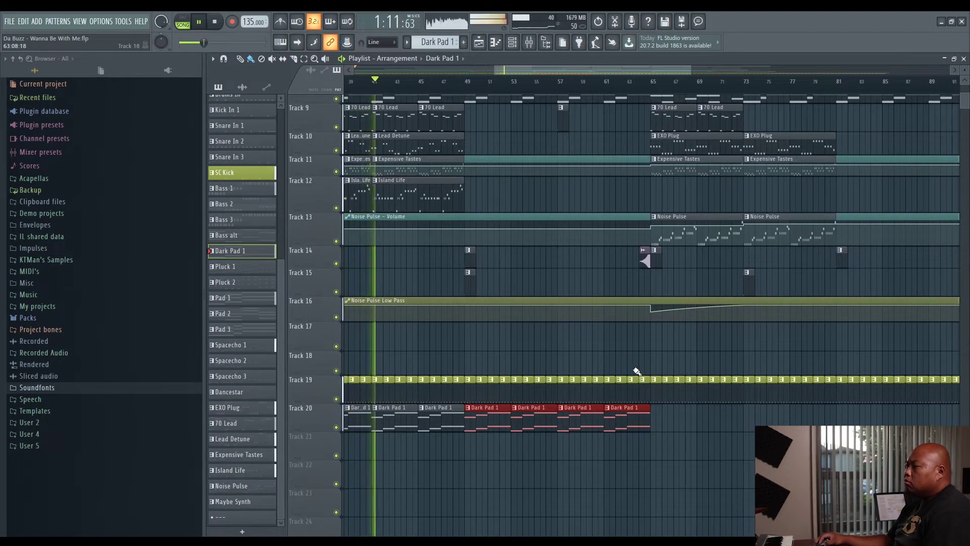
- Clone the Dark Pad 1 pattern and rename the clone as "Dark Pad 2"
right_click(243, 253)
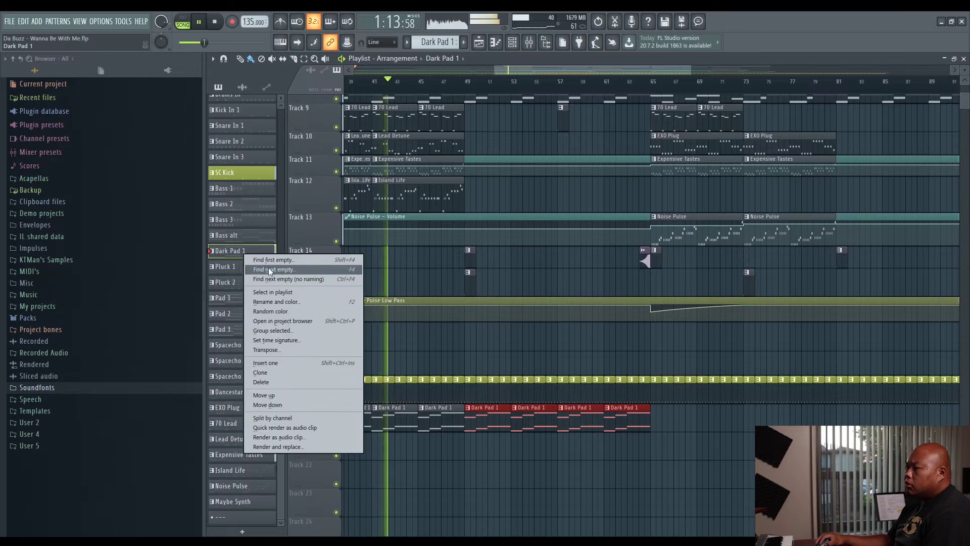
click(295, 374)
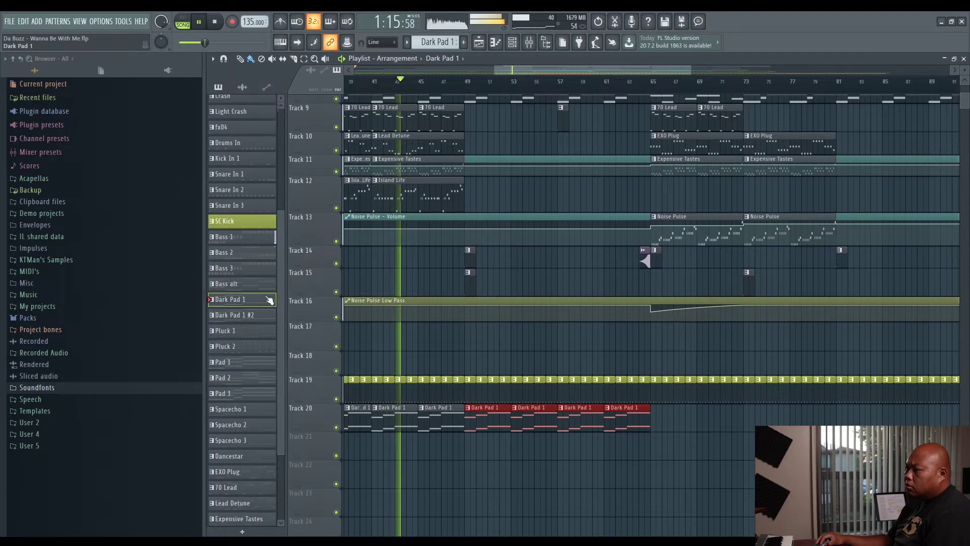
click(250, 315)
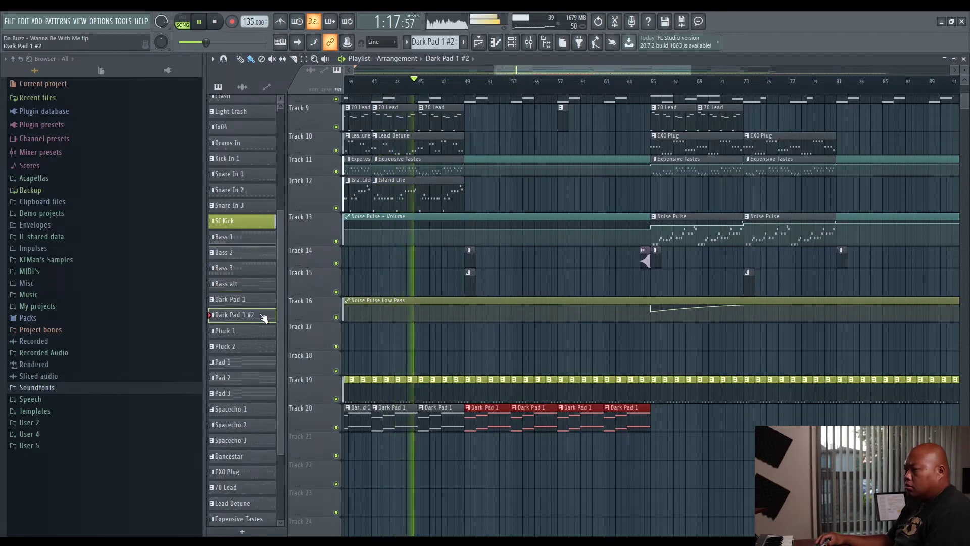
key(F2)
key(BackSpace)
key(BackSpace)
key(BackSpace)
key(BackSpace)
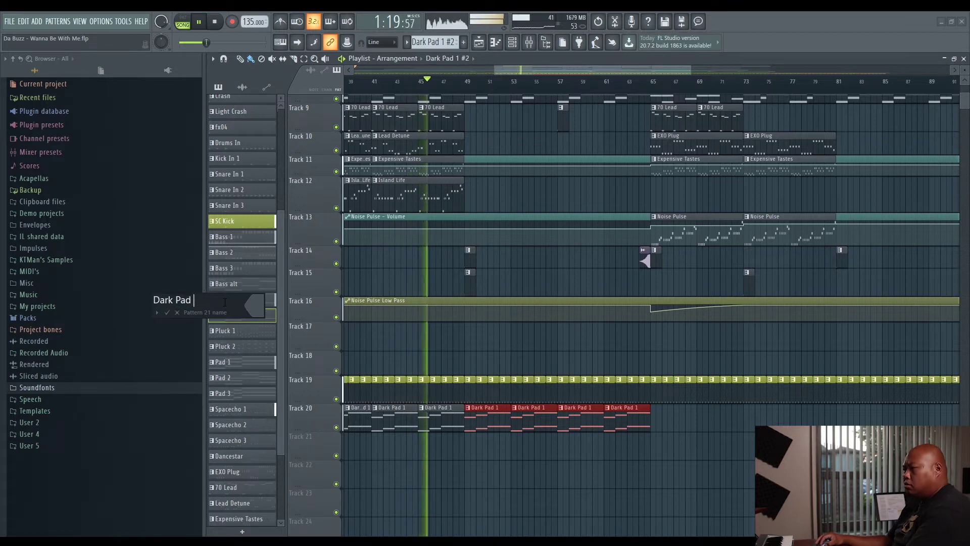
text(2)
key(Return)
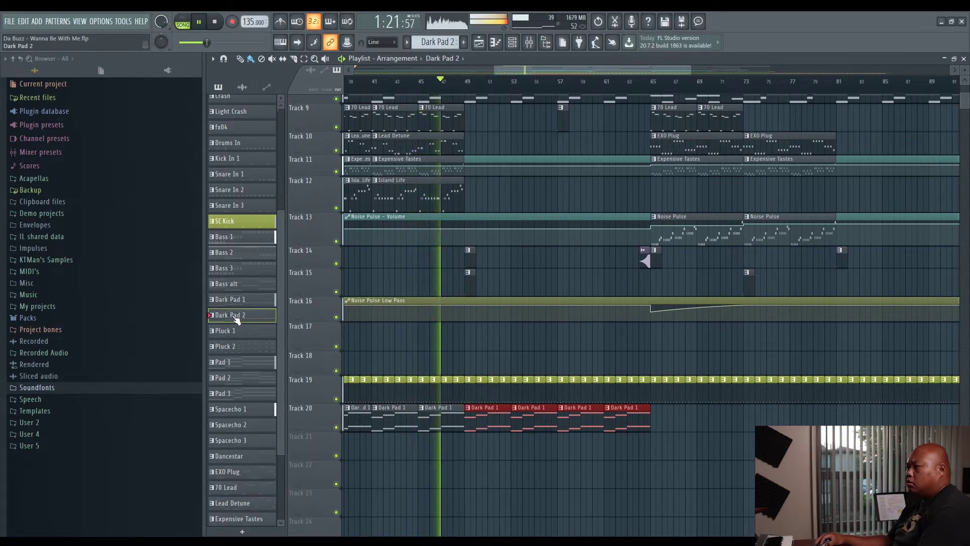
- Open the Dark Pad 2 pattern's notes in the piano roll and examine its first bars
key(F6)
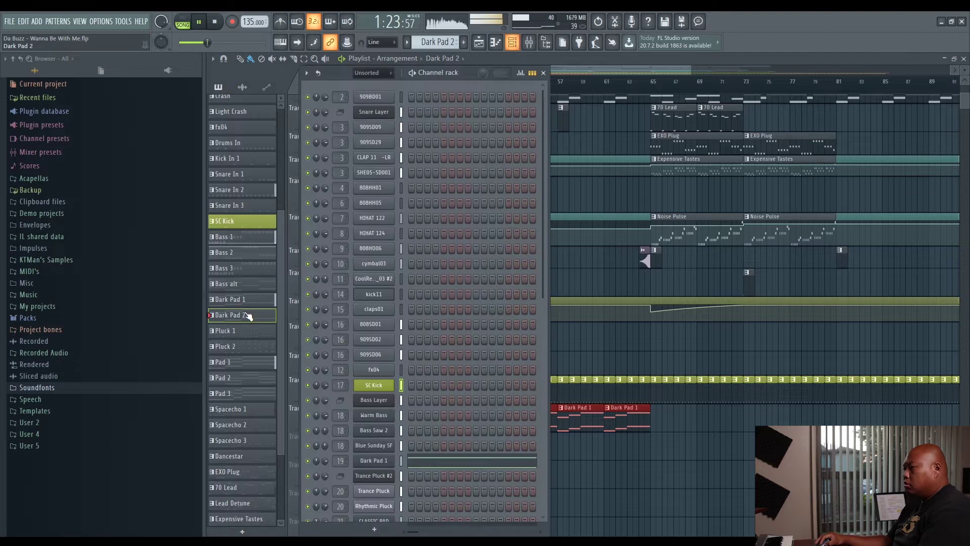
click(432, 460)
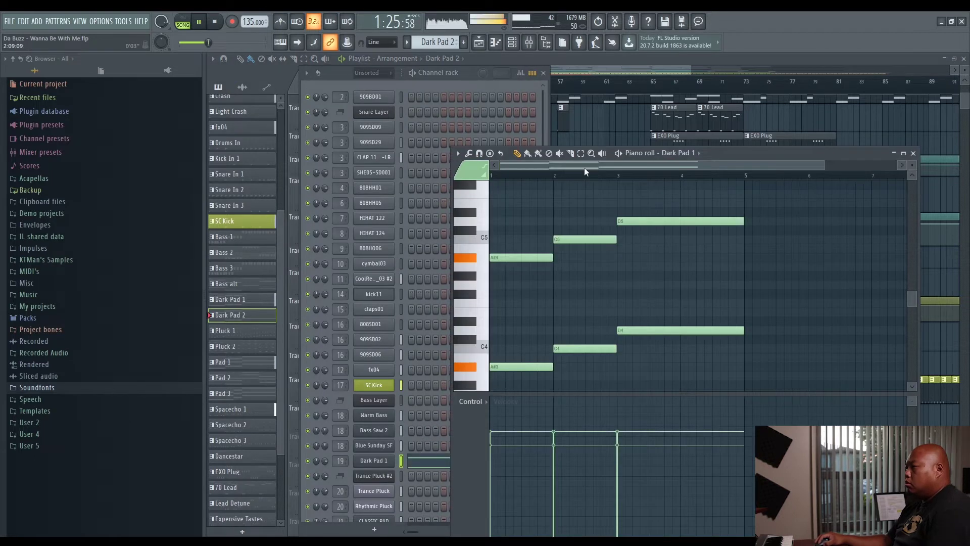
scroll(585, 168, up, 3)
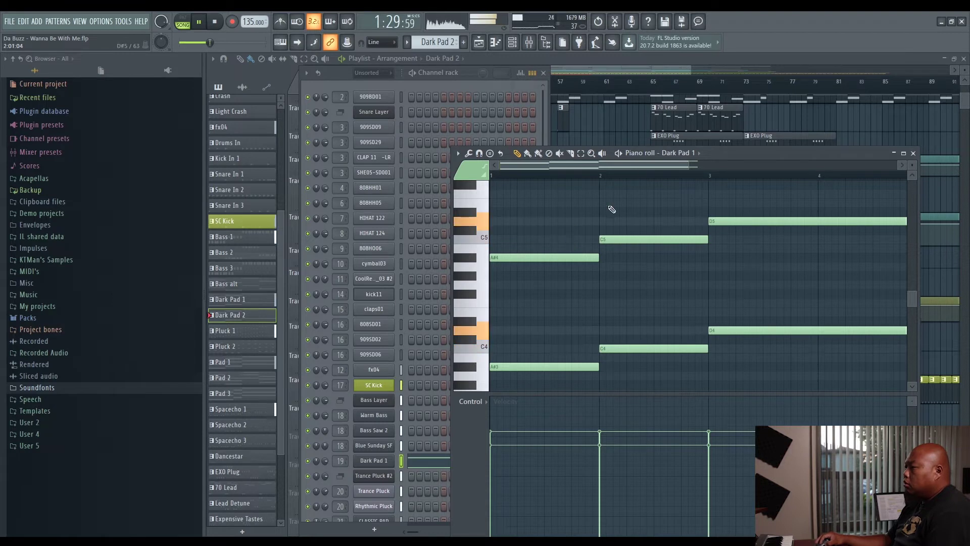
- Examine the notes of the 70 Lead clip at bar 65 in the piano roll
click(658, 59)
scroll(635, 189, up, 5)
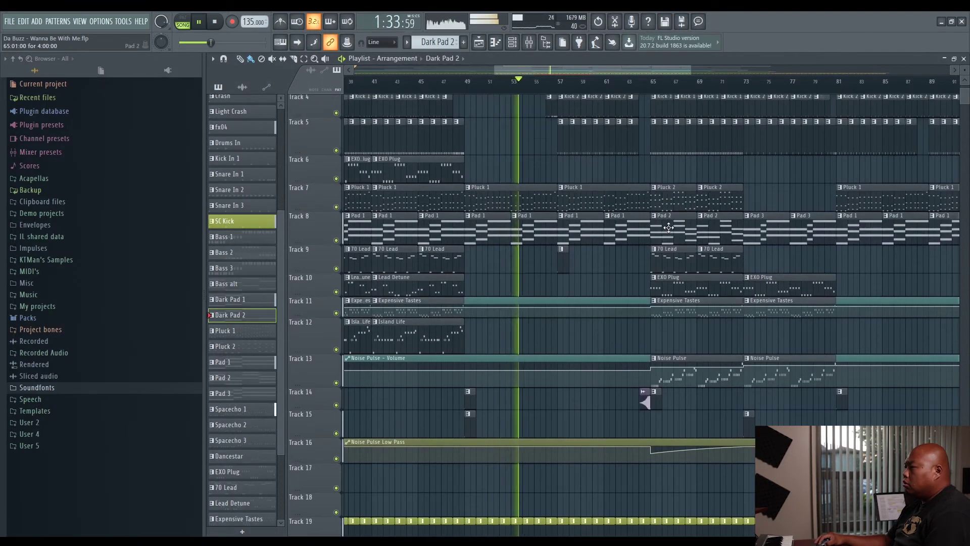
click(673, 257)
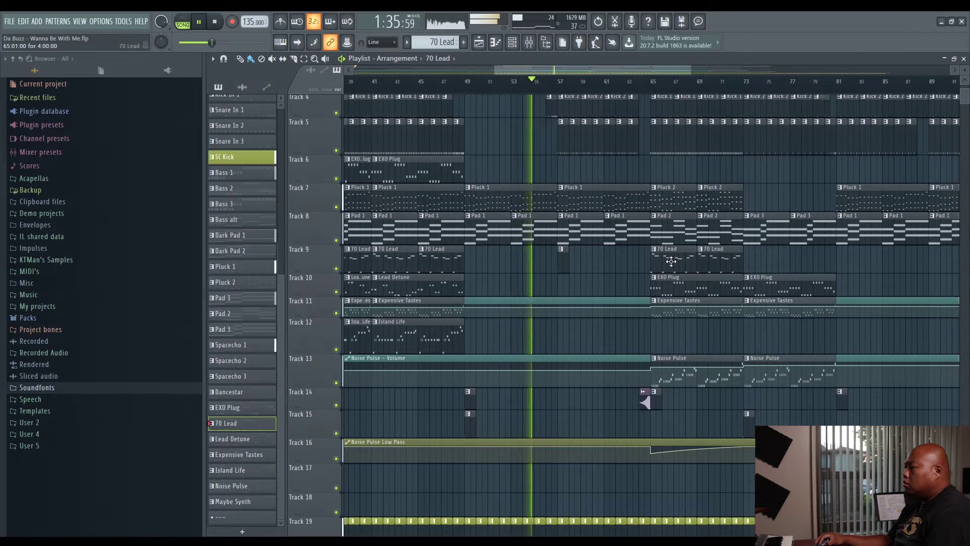
click(496, 42)
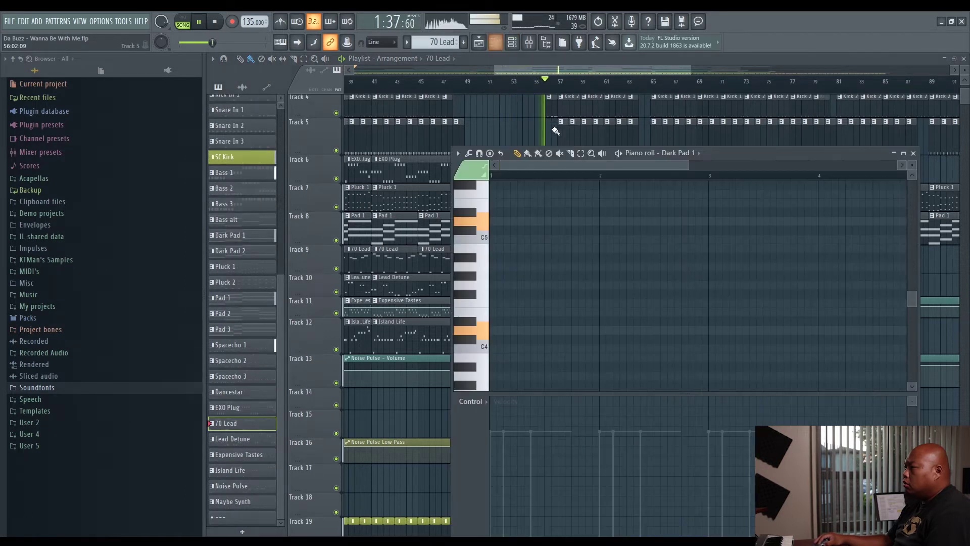
key(F7)
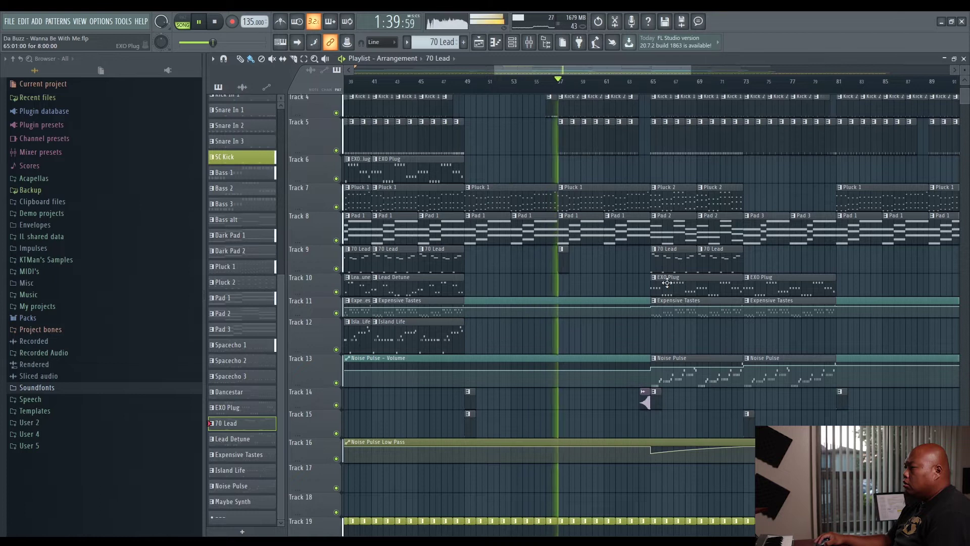
double_click(669, 263)
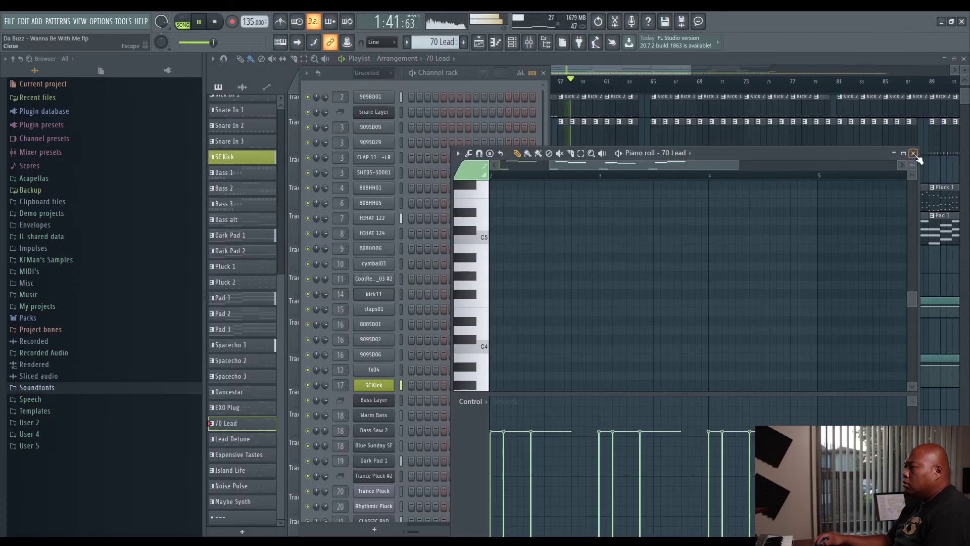
- Examine the notes of the Spacecho 2 clip at bar 65, then return to the playlist
key(F7)
scroll(667, 199, up, 3)
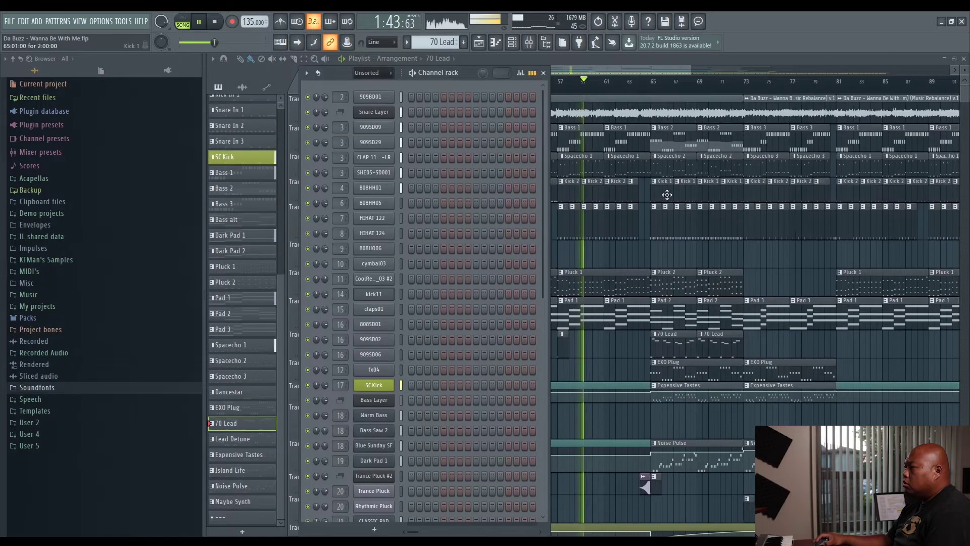
double_click(659, 162)
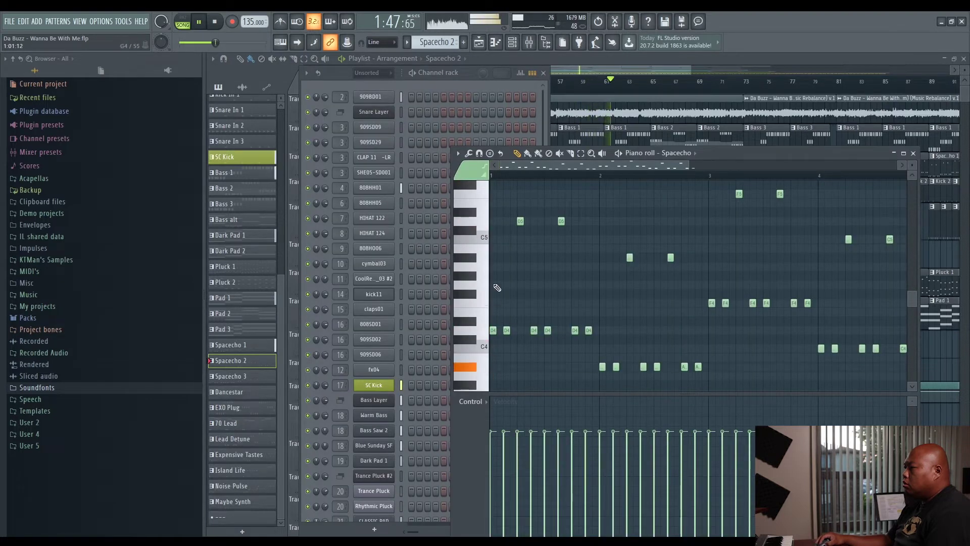
click(650, 57)
- Reopen the Dark Pad 2 pattern's notes on the Dark Pad 1 channel in the piano roll and stop playback
scroll(649, 338, down, 5)
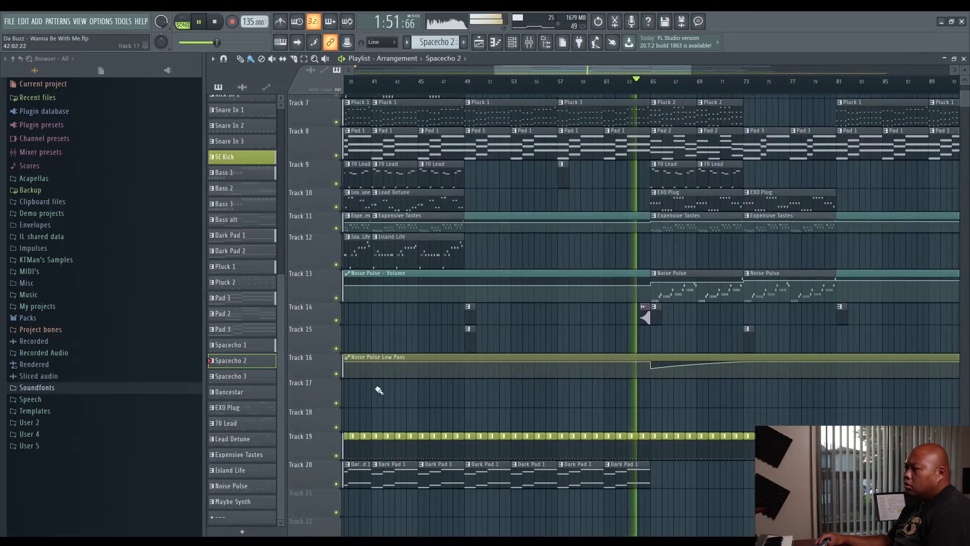
click(230, 251)
click(495, 42)
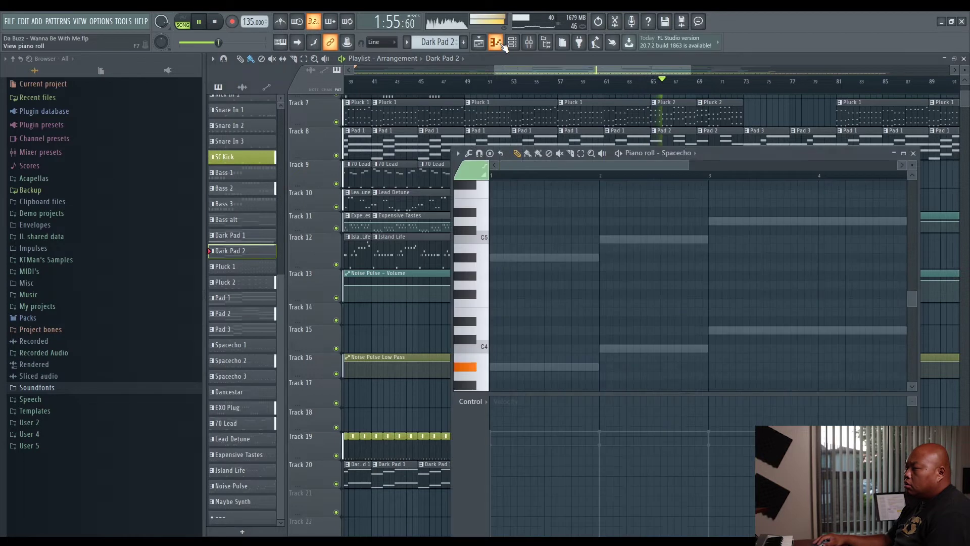
click(687, 152)
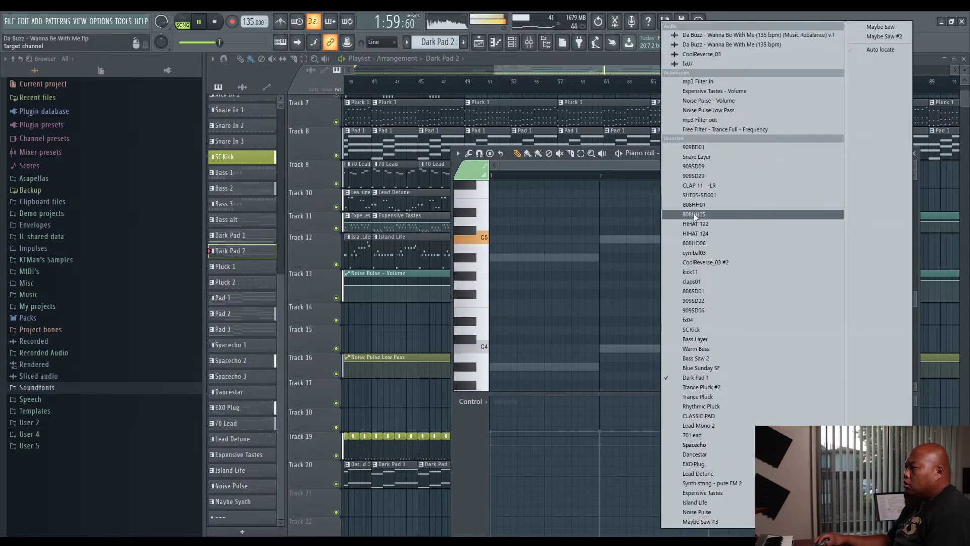
click(614, 165)
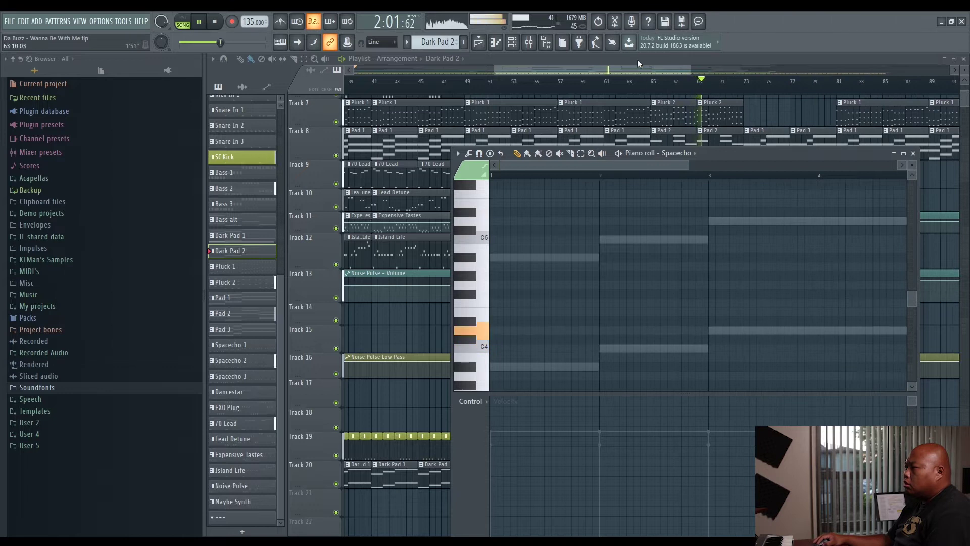
click(244, 250)
key(space)
- Move Dark Pad 2's bar 1 notes to D5 and D4, and its bar 2 notes to A#4 and A#3
drag(556, 232, 512, 330)
drag(624, 374, 649, 255)
click(643, 231)
key(ctrl+z)
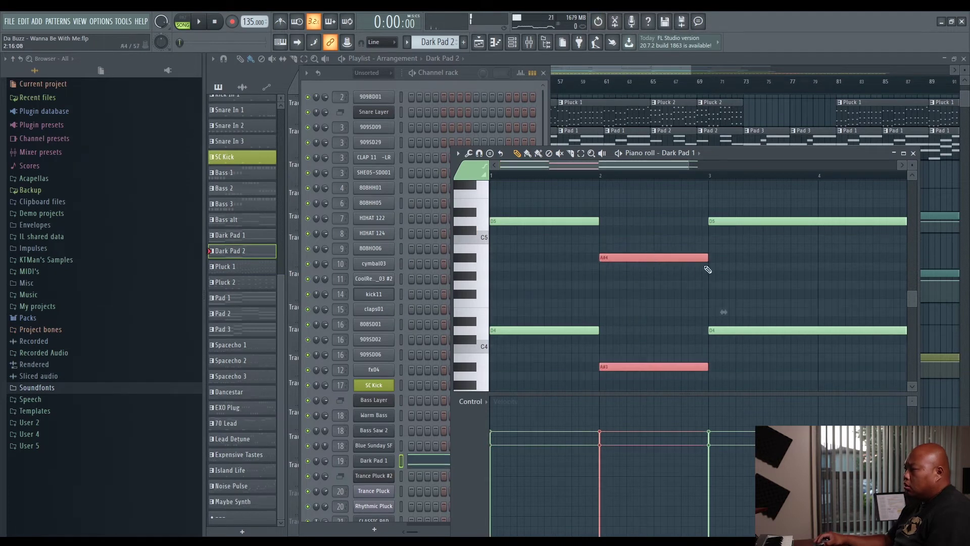
- Move Dark Pad 2's bar 3 notes to F5 and F4 and shorten them to end at bar 4
drag(743, 195, 746, 371)
drag(743, 330, 747, 294)
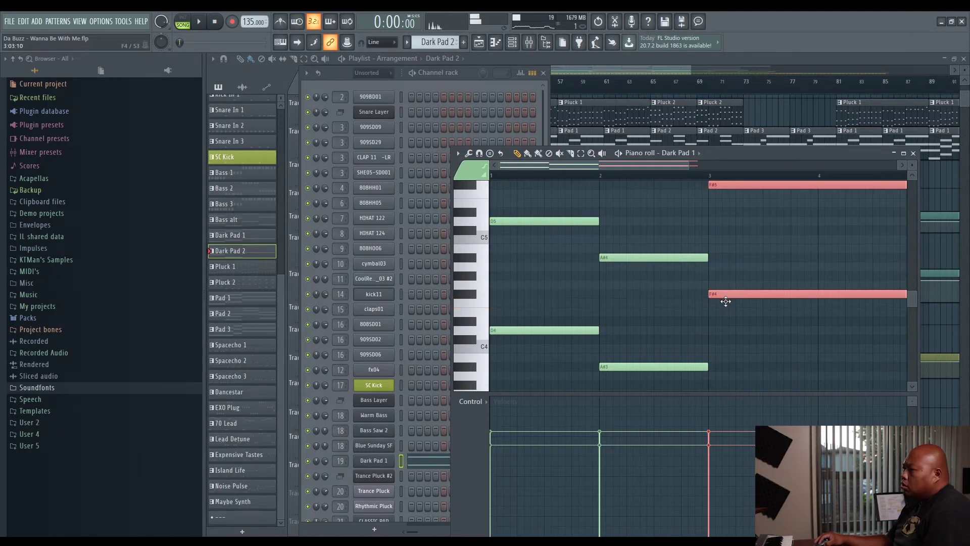
drag(725, 300, 727, 303)
scroll(698, 297, up, 2)
drag(677, 169, 722, 168)
drag(822, 224, 729, 225)
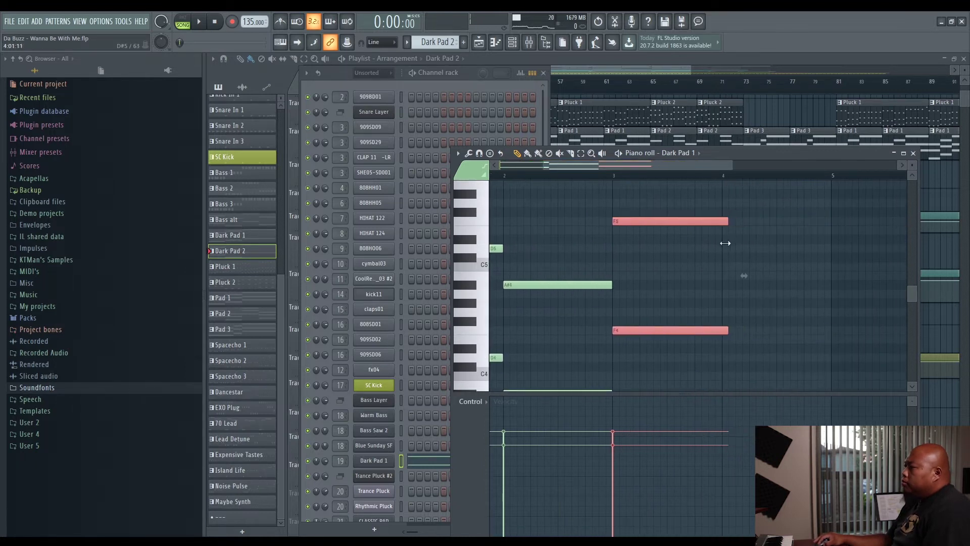
click(720, 239)
key(ctrl+z)
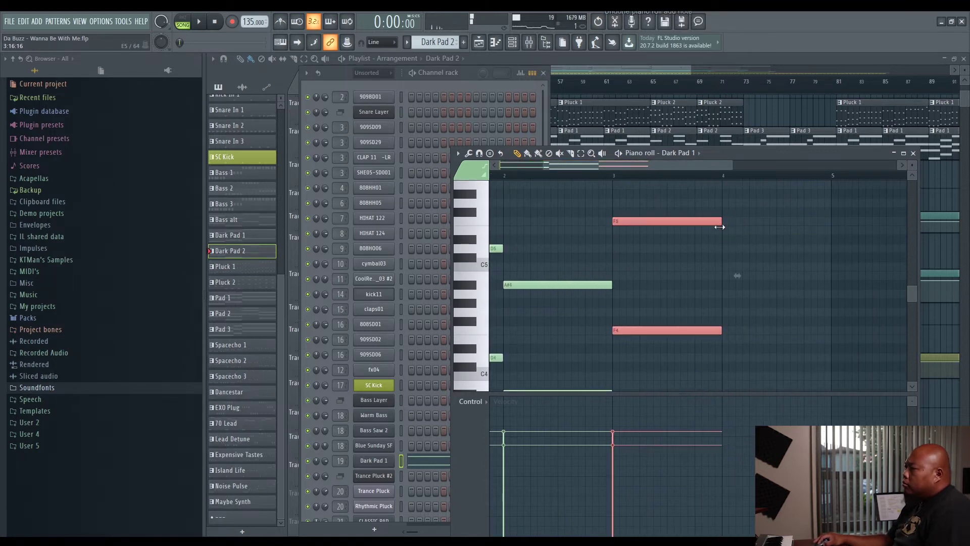
- Duplicate the bar 3 notes into bar 4 and lower the copies to C5 and C4
drag(660, 222, 771, 223)
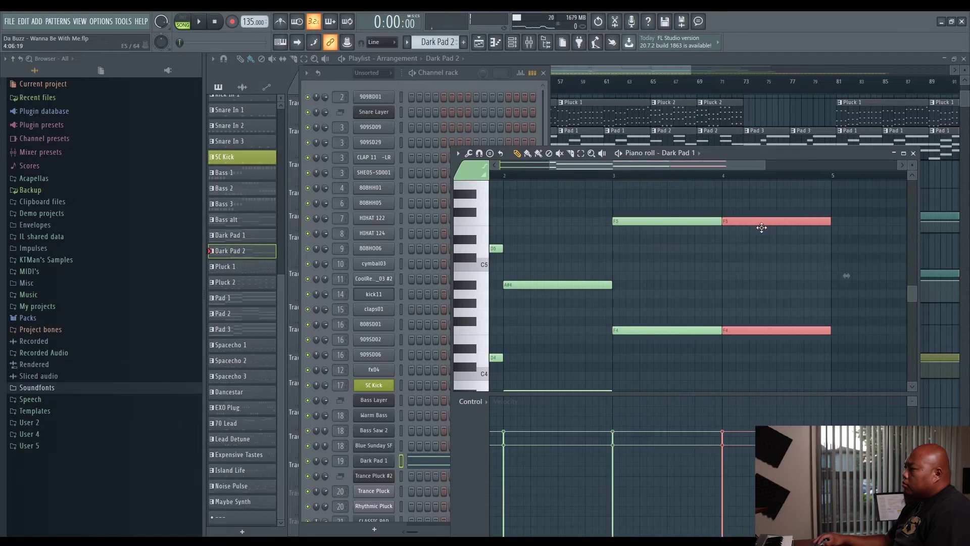
drag(733, 329, 736, 380)
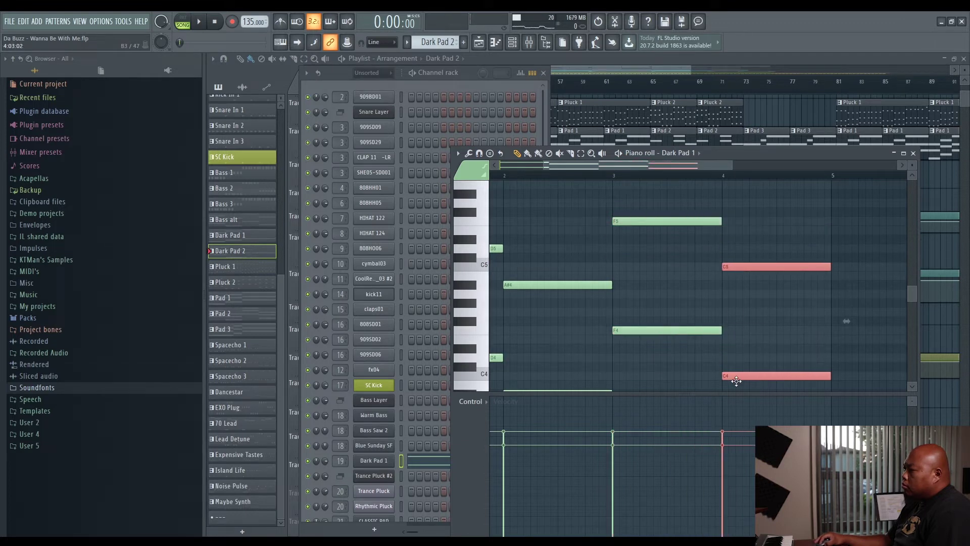
- Return to the playlist and place Dark Pad 2 clips on Track 20 from bar 65
click(672, 59)
drag(658, 481, 717, 485)
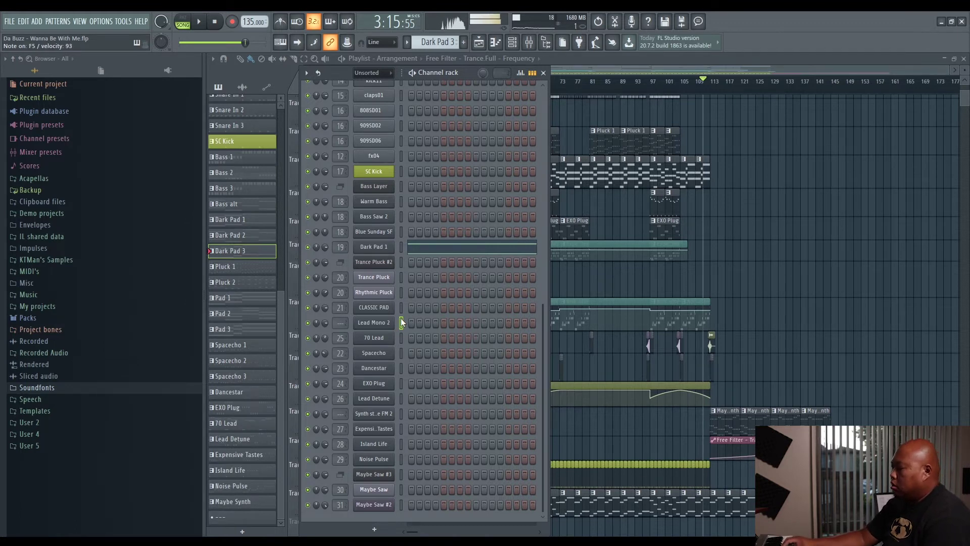
- Play the section around bar 113 while trying out a melody on the Lead Mono 2 channel
key(space)
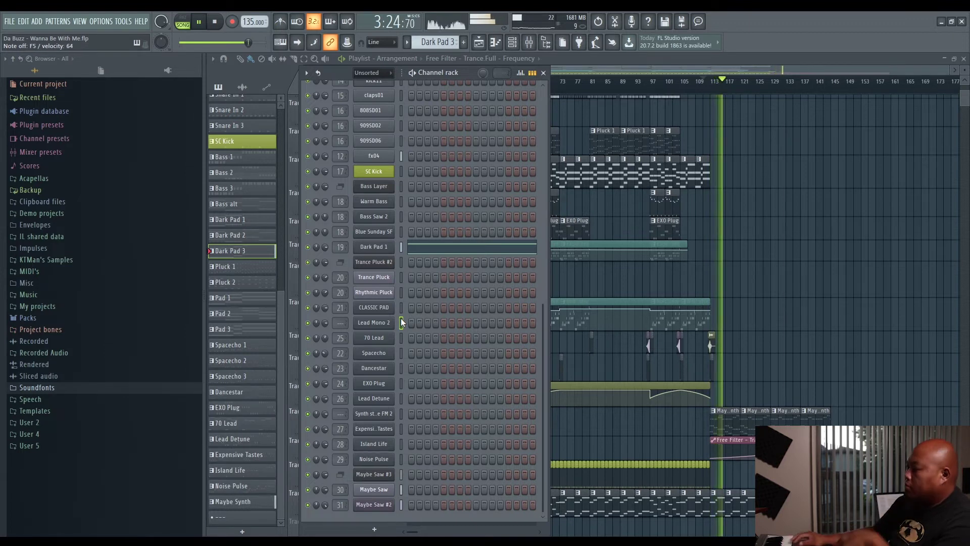
key(space)
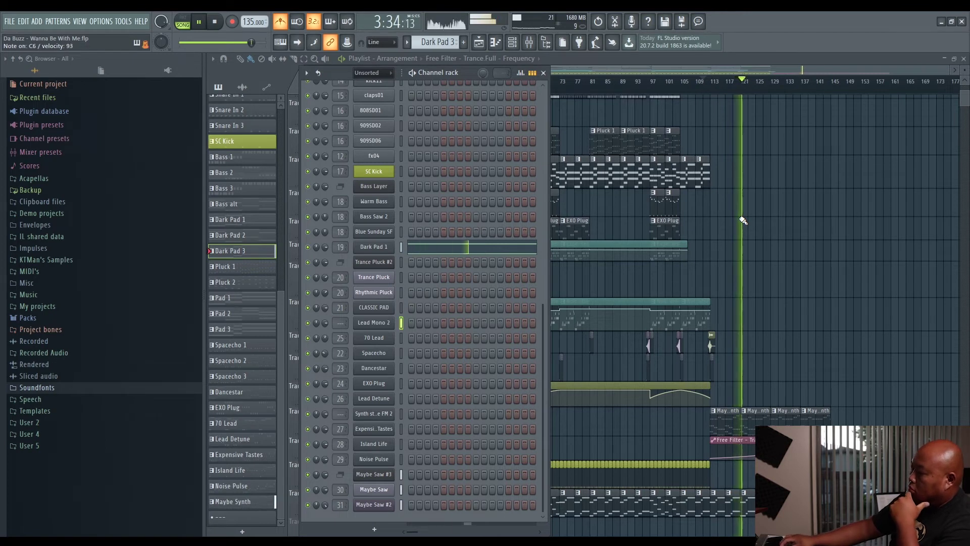
key(space)
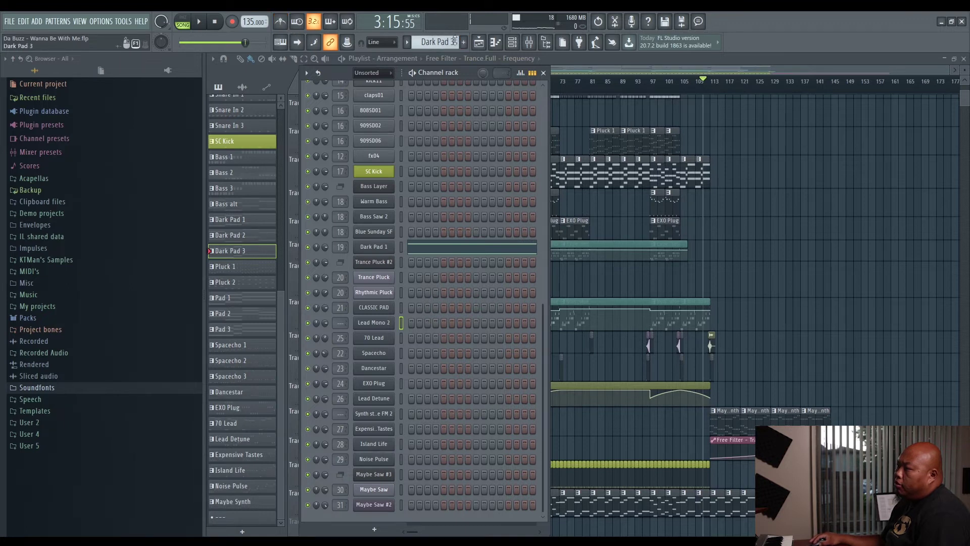
- Create a new pattern named "Lead Mono 2" and move it directly below Maybe Synth in the pattern list
click(464, 42)
text(Le)
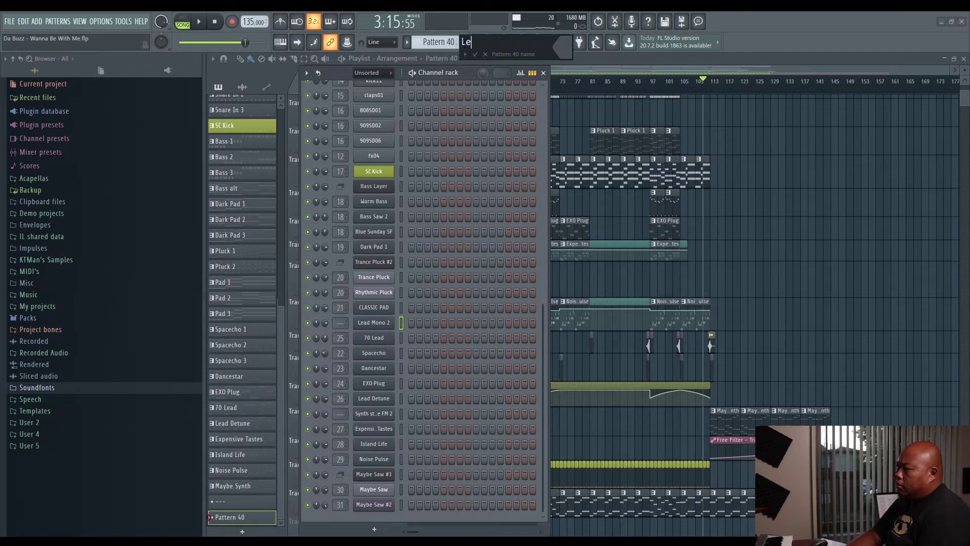
text(ad Mono )
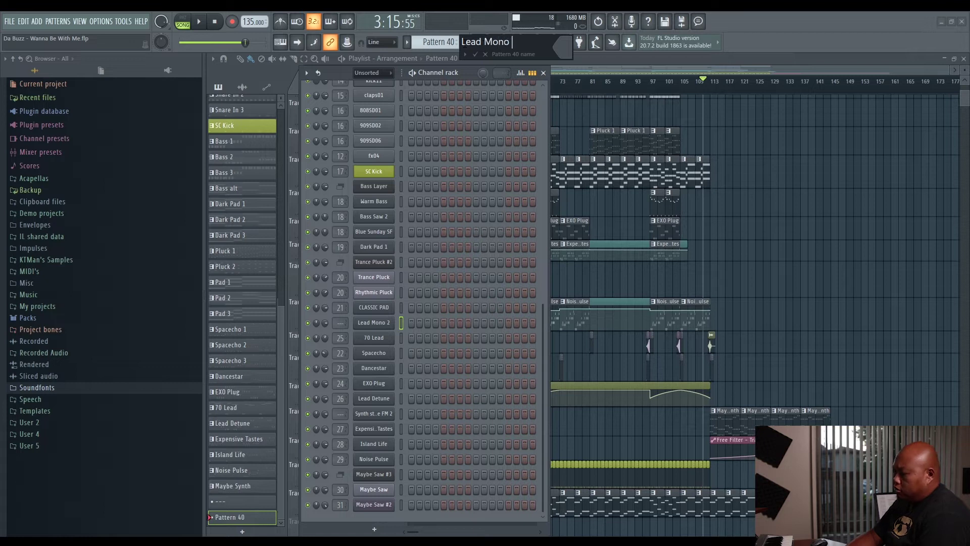
text(2)
key(Return)
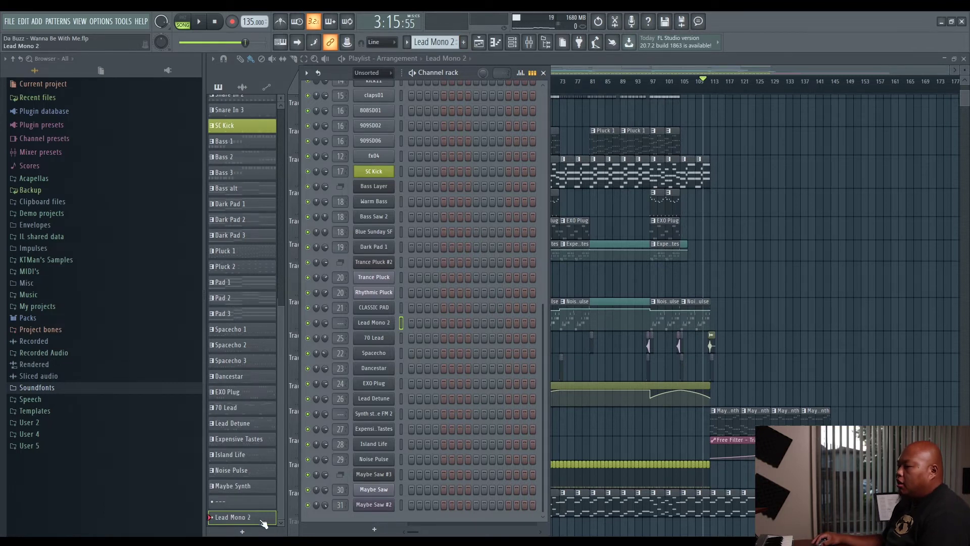
drag(251, 518, 249, 498)
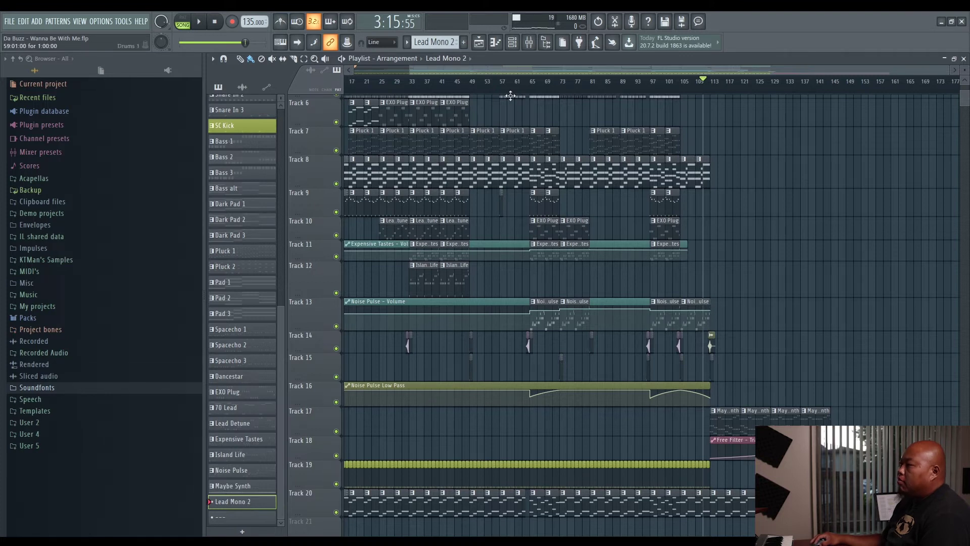
click(515, 44)
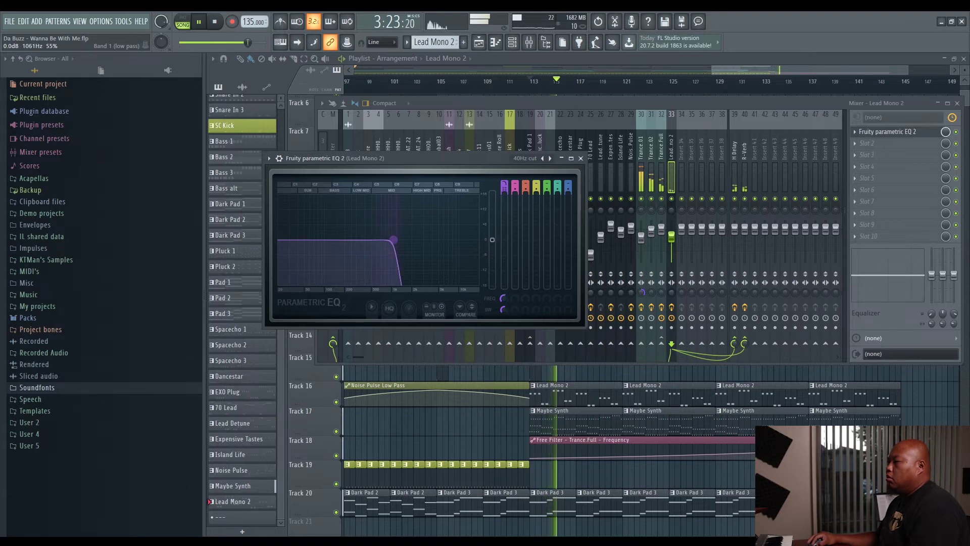
- Raise the Band 1 low-pass cutoff of Lead Mono 2's Fruity parametric EQ 2 to about 4586 Hz while auditioning the section from bar 113
drag(402, 239, 397, 242)
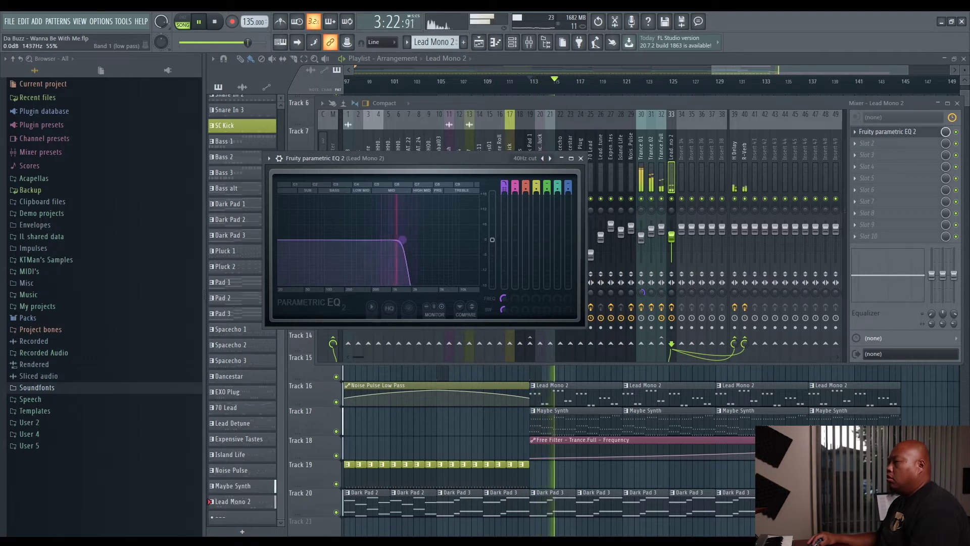
mouse_move(412, 239)
mouse_down()
mouse_move(436, 240)
mouse_move(415, 239)
mouse_up()
key(space)
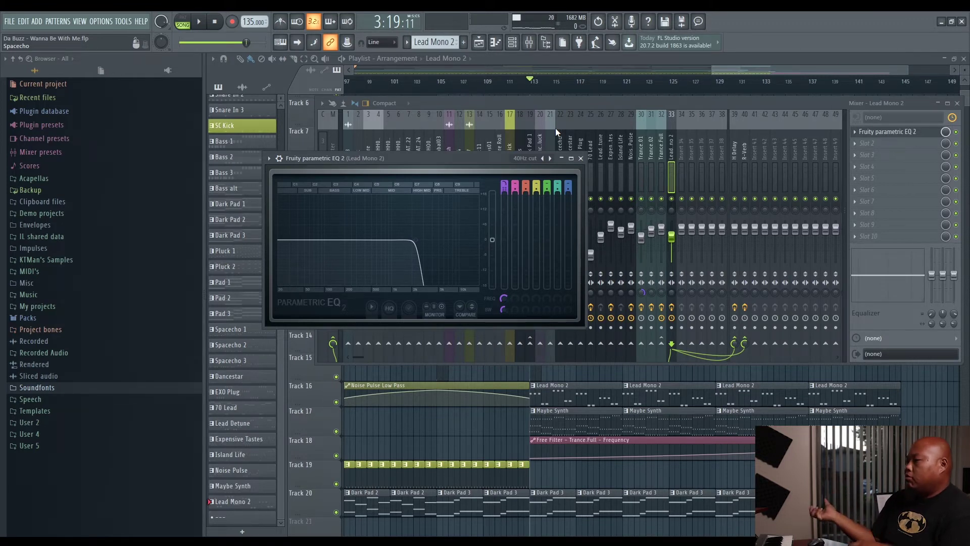
key(space)
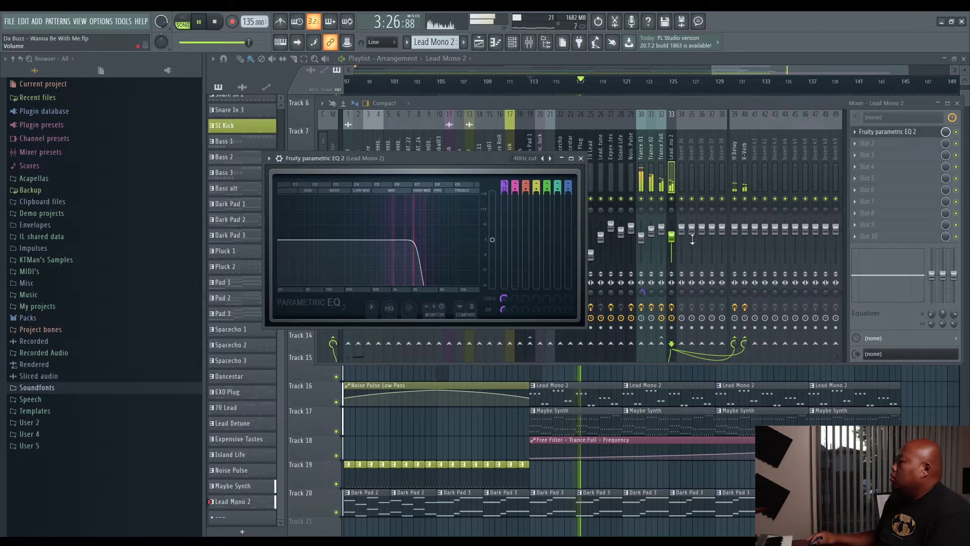
click(556, 129)
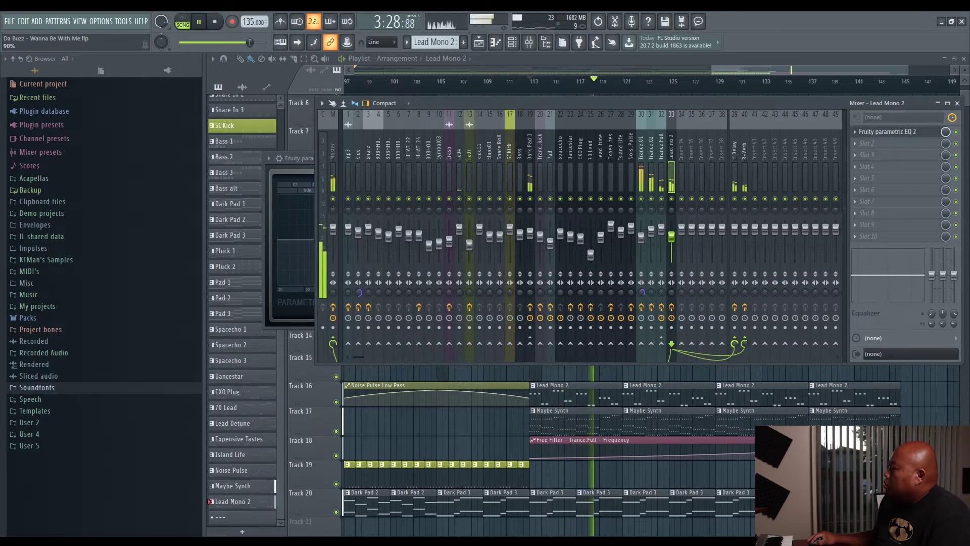
click(296, 159)
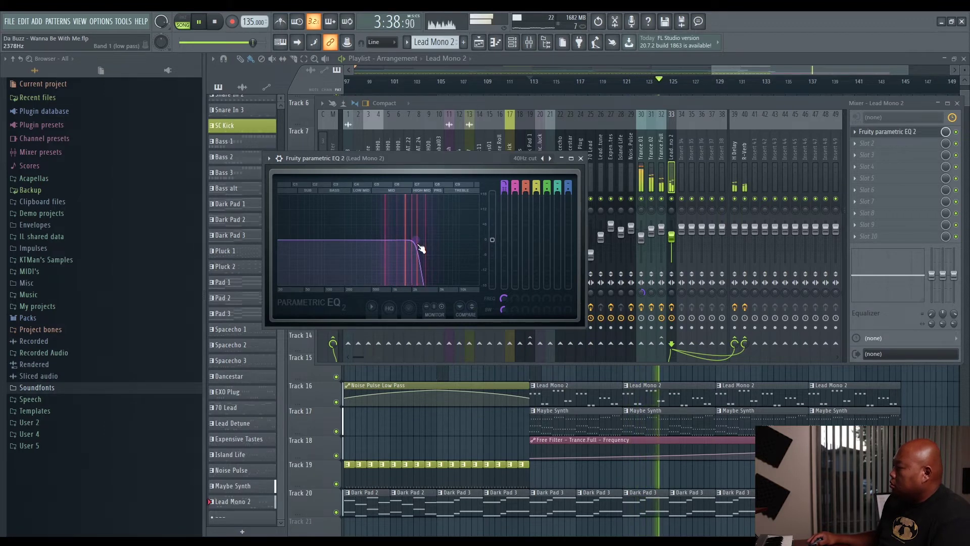
drag(415, 239, 433, 239)
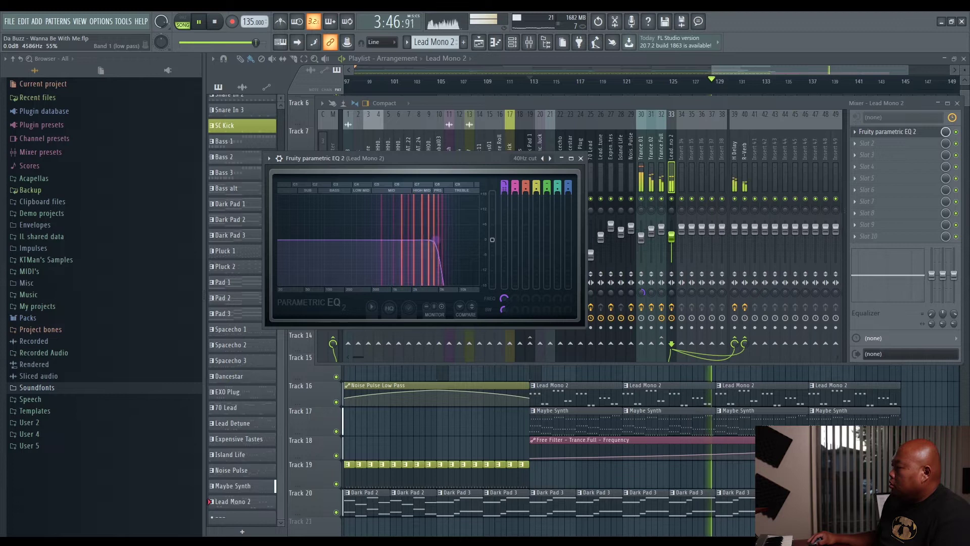
- Raise Lead Mono 2's Band 1 low-pass cutoff to about 19319 Hz during playback and stop the song
drag(437, 239, 452, 240)
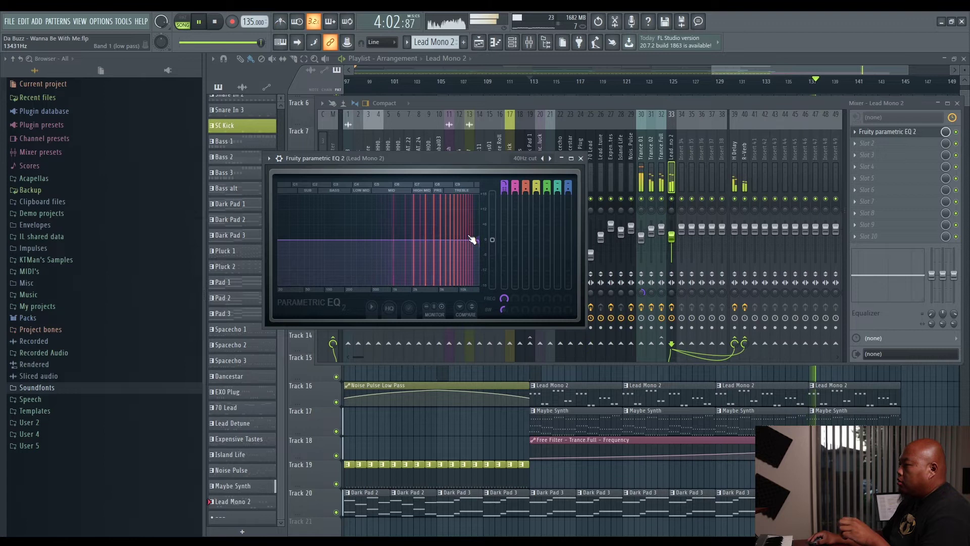
drag(472, 240, 481, 248)
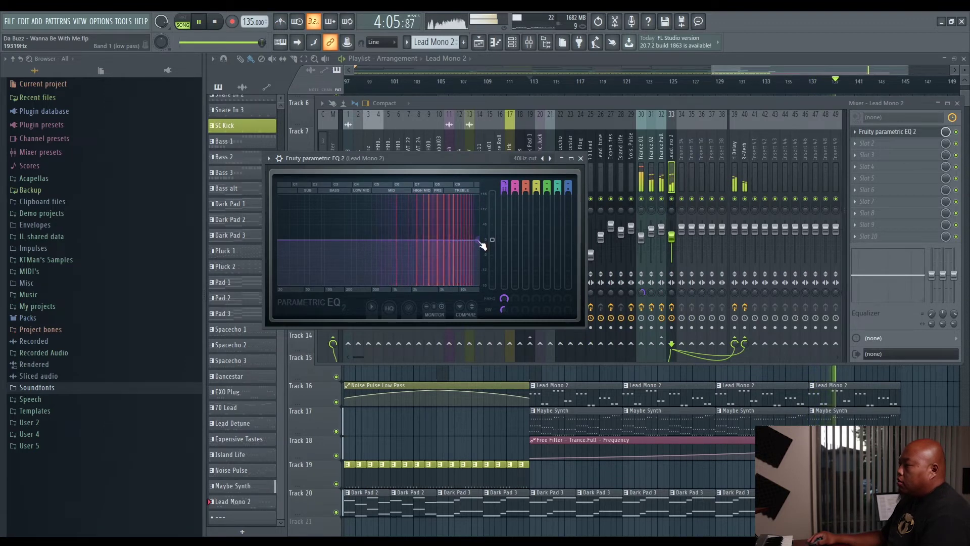
key(space)
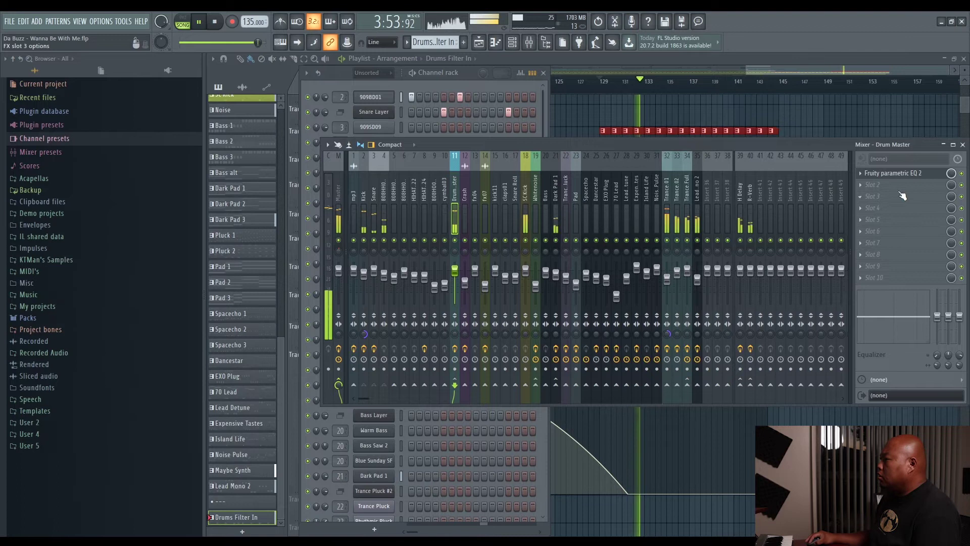
- Set Drum Master's Fruity parametric EQ 2 Band 1 low-pass to 20000 Hz during playback and create an automation clip for its frequency
click(903, 174)
mouse_move(432, 184)
mouse_down()
mouse_move(274, 187)
mouse_move(426, 187)
mouse_up()
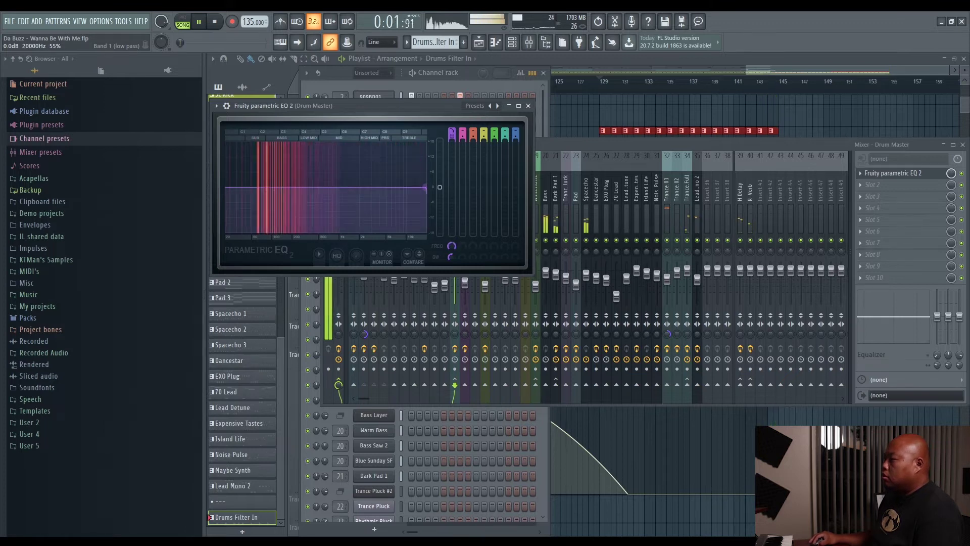
key(space)
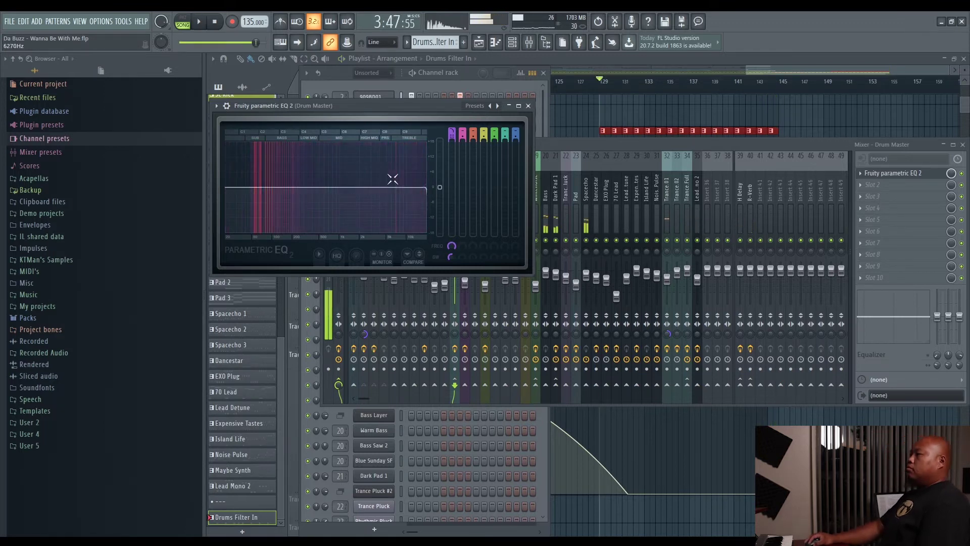
right_click(453, 245)
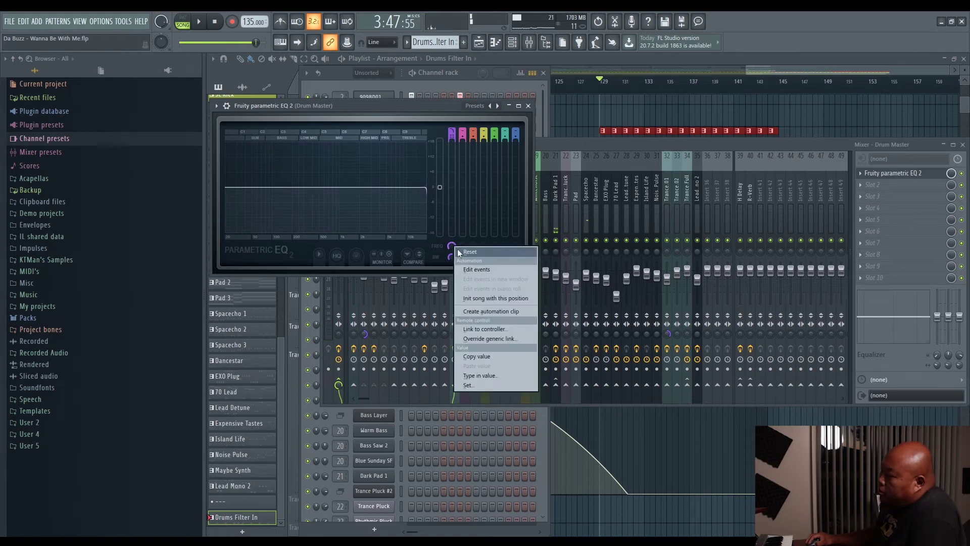
click(500, 313)
- Return to the playlist and rename the new Drum Master Band 1 automation clip as "Drums Filter"
key(F12)
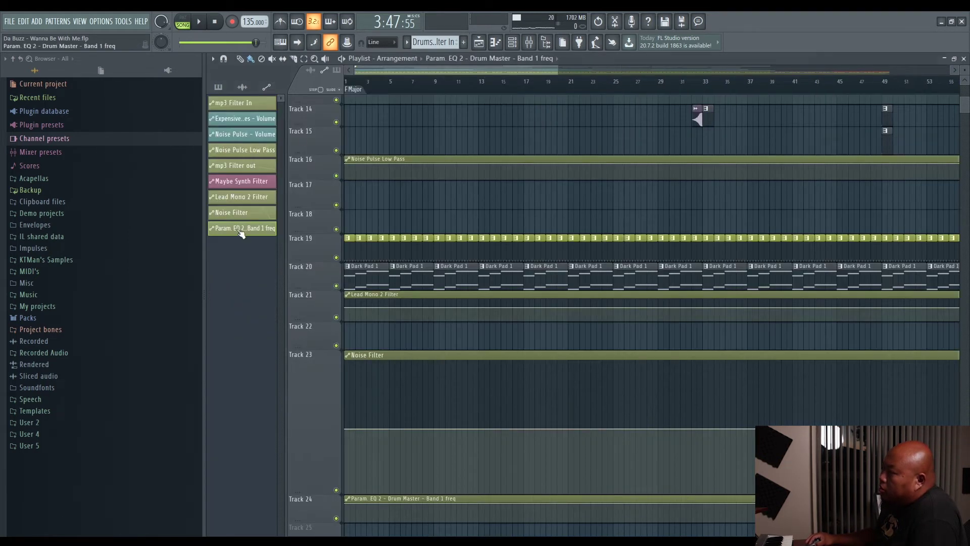
key(F2)
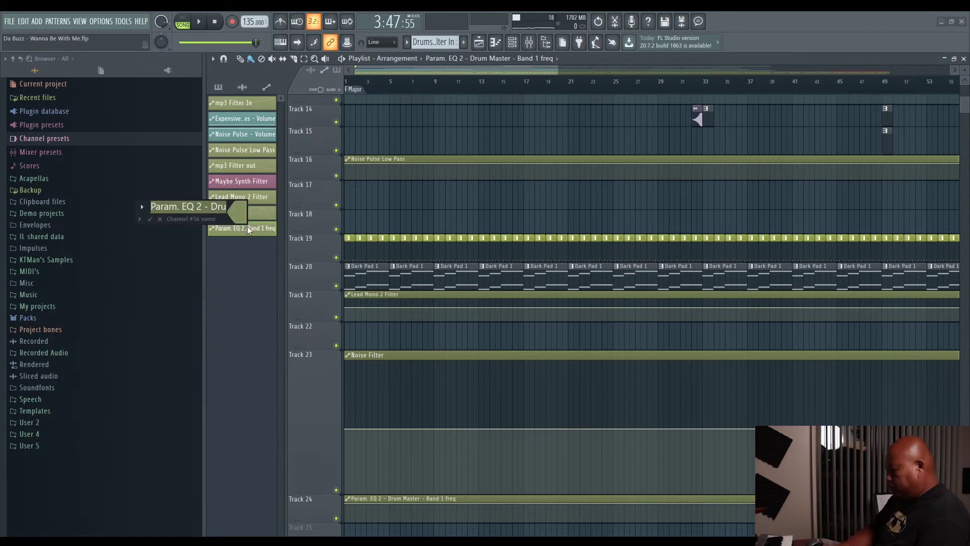
text(Drums Filter)
key(Return)
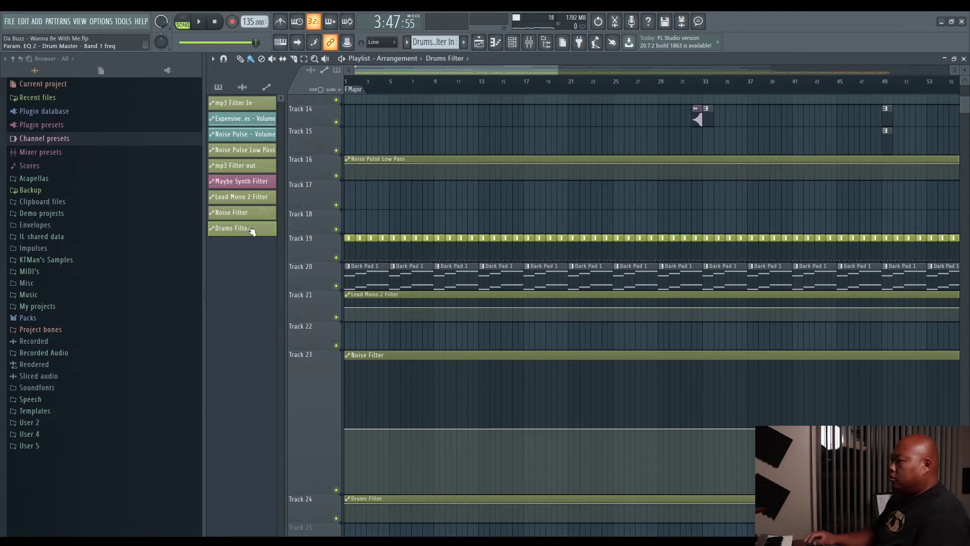
- Enlarge Track 24, shape Drums Filter to drop fully at bar 129 and ramp up to bar 145, and extend Noise Filter to bar 145
drag(572, 70, 882, 63)
scroll(329, 386, down, 3)
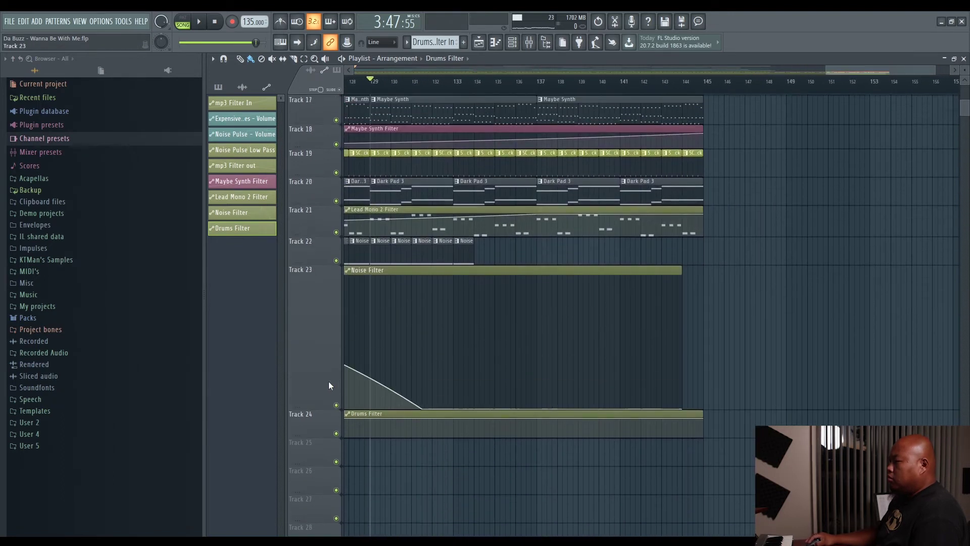
drag(314, 413, 413, 389)
scroll(466, 373, up, 2)
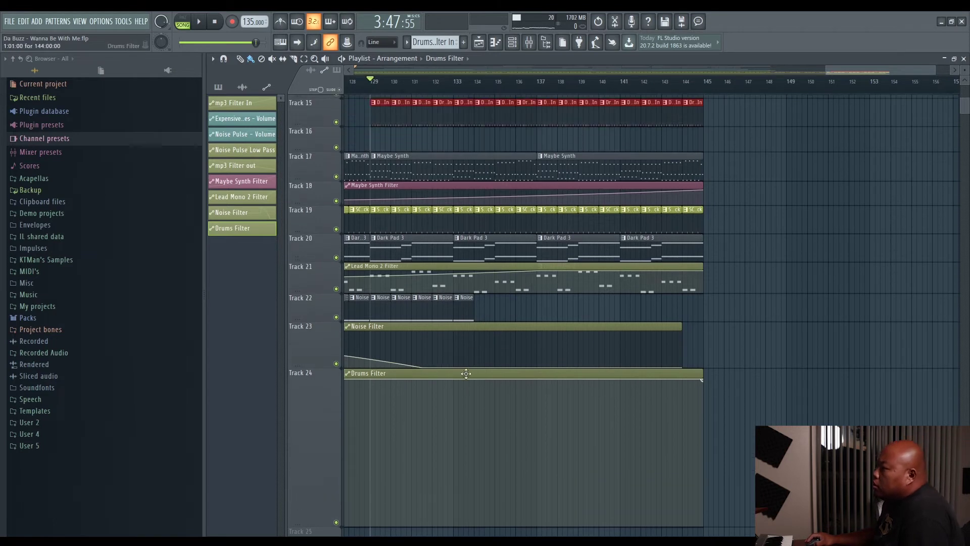
right_click(374, 383)
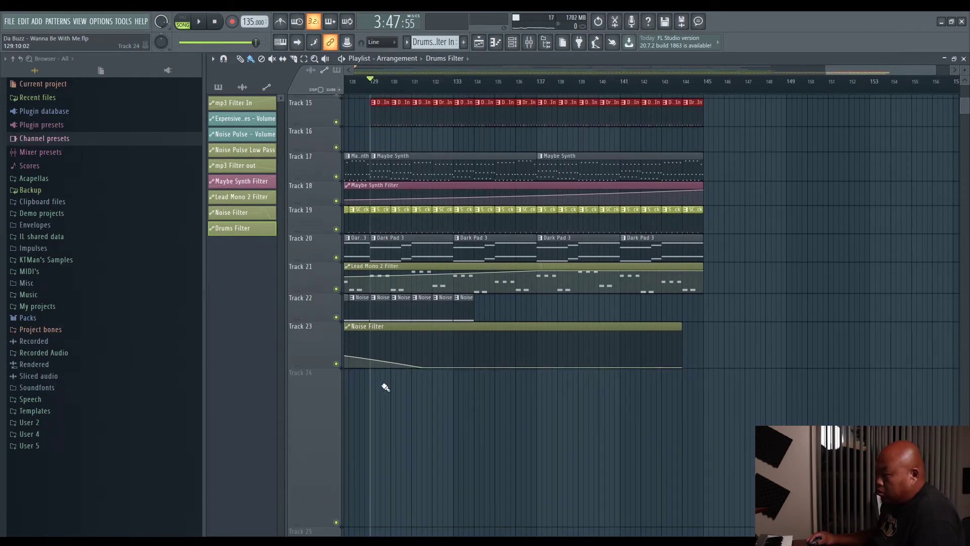
key(ctrl+z)
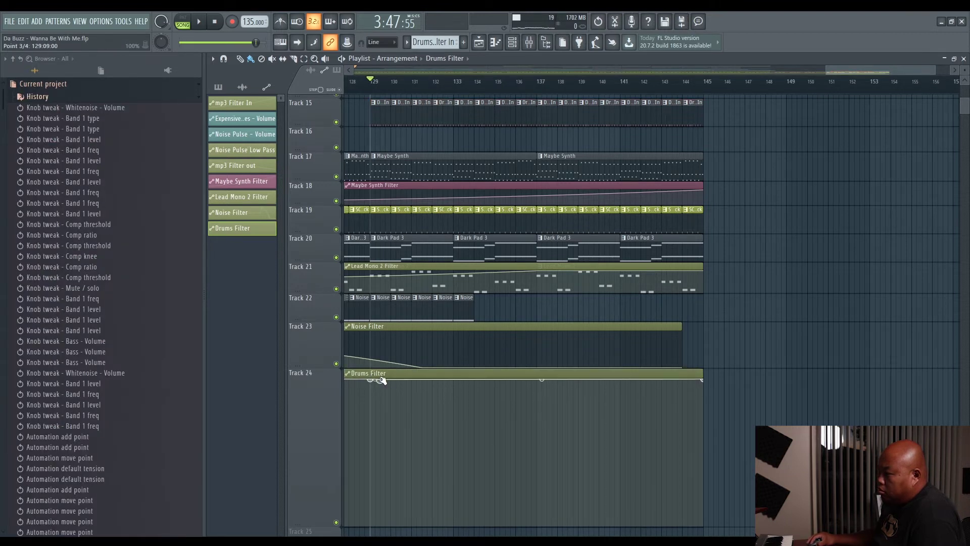
drag(384, 379, 372, 526)
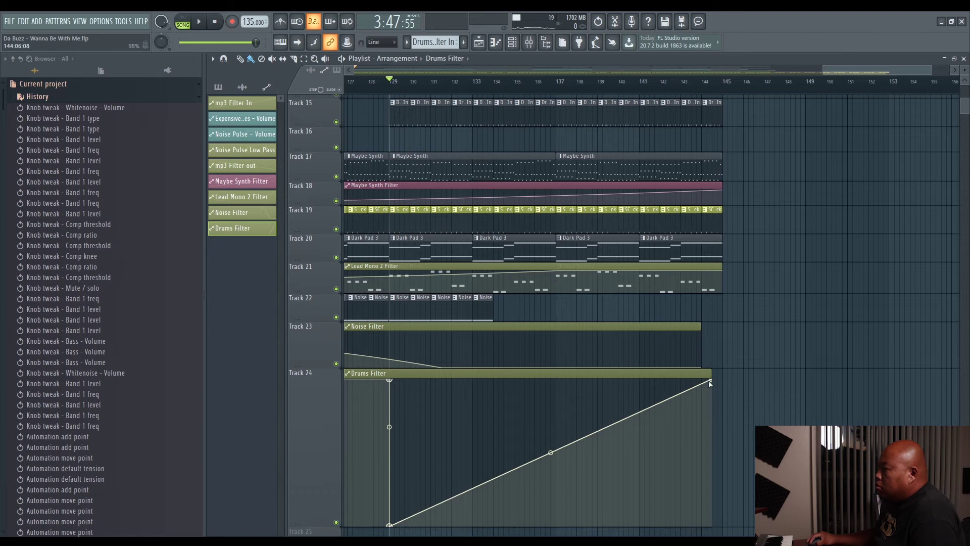
mouse_move(714, 381)
mouse_down()
mouse_move(637, 377)
mouse_move(726, 369)
mouse_up()
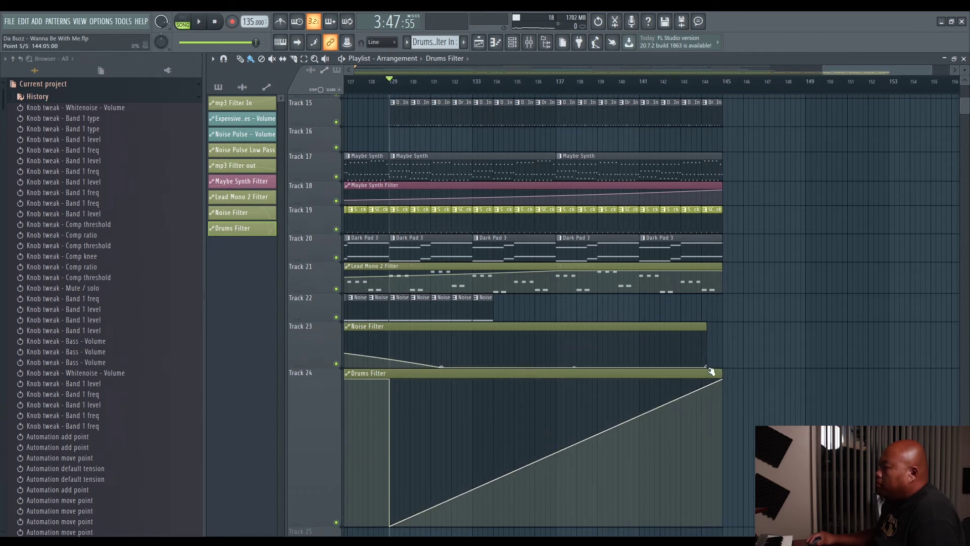
- Play the section from bar 129 while checking the drum channels and Drum Master's Fruity parametric EQ 2
key(space)
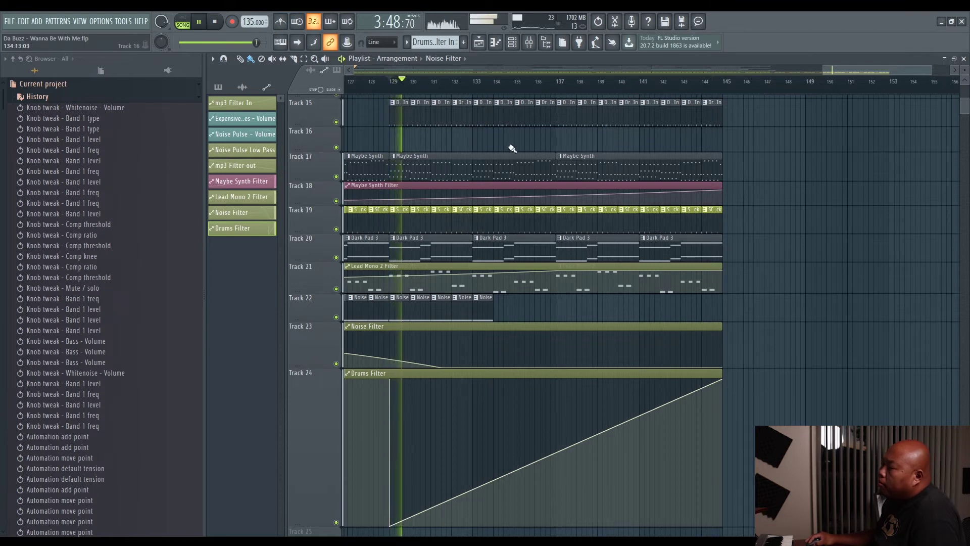
click(521, 47)
click(372, 73)
click(380, 118)
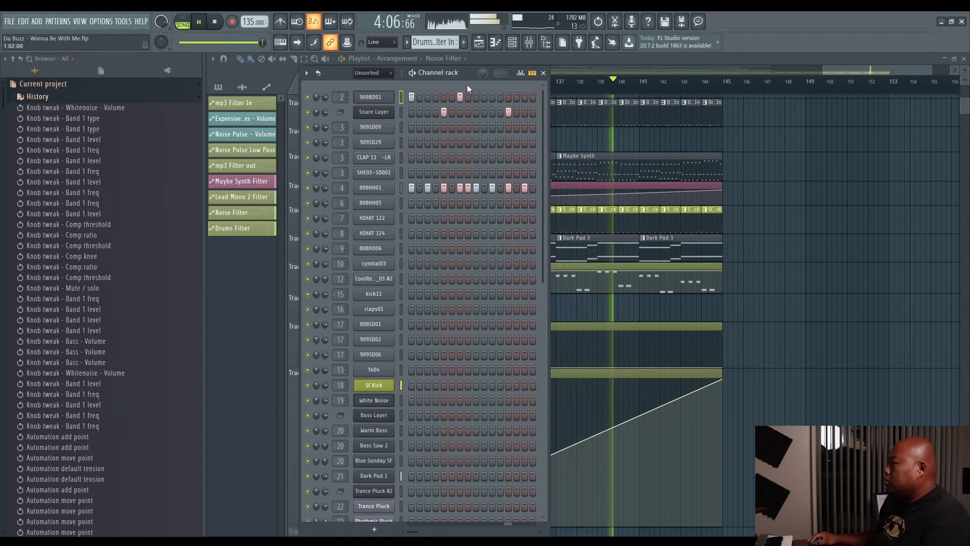
click(530, 44)
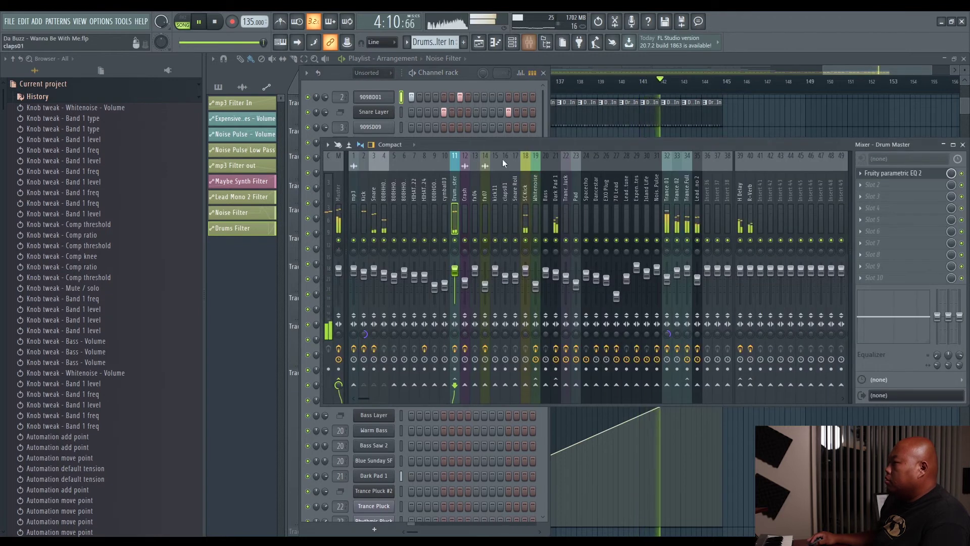
click(889, 175)
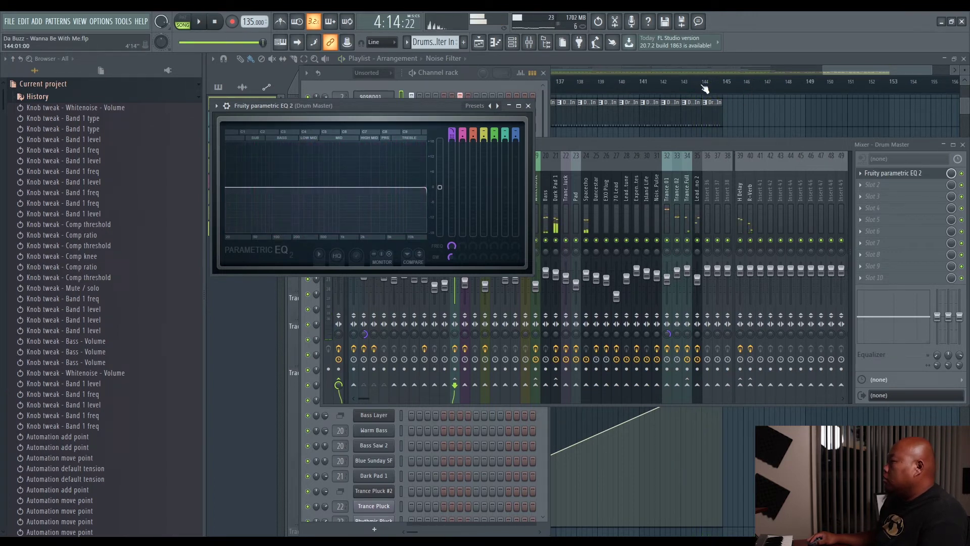
- Return to the full playlist view and save the project
key(F12)
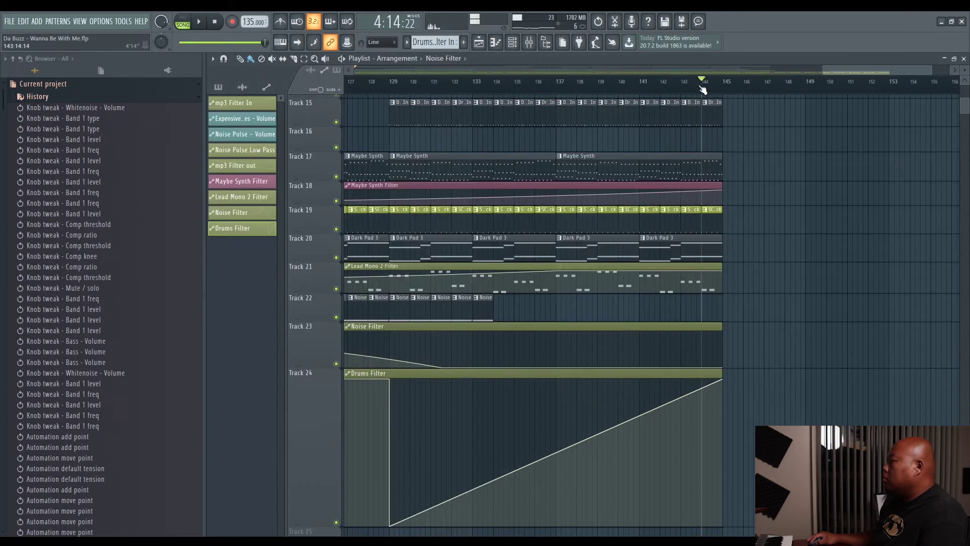
scroll(782, 87, down, 2)
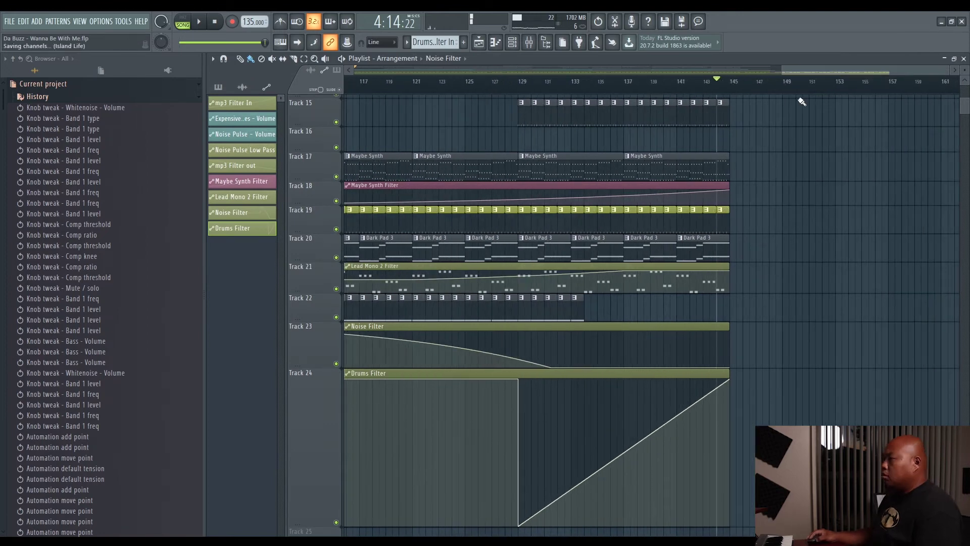
scroll(804, 81, down, 2)
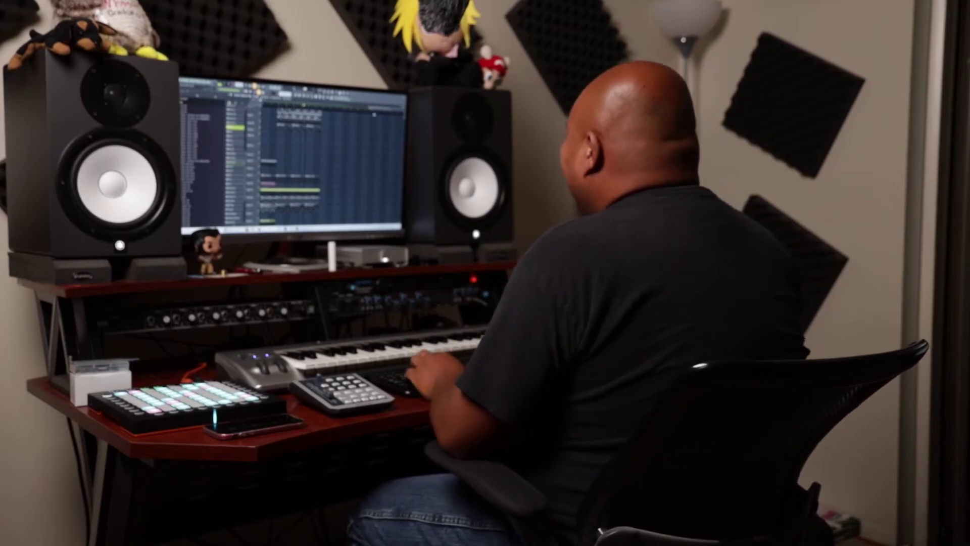
scroll(303, 152, down, 2)
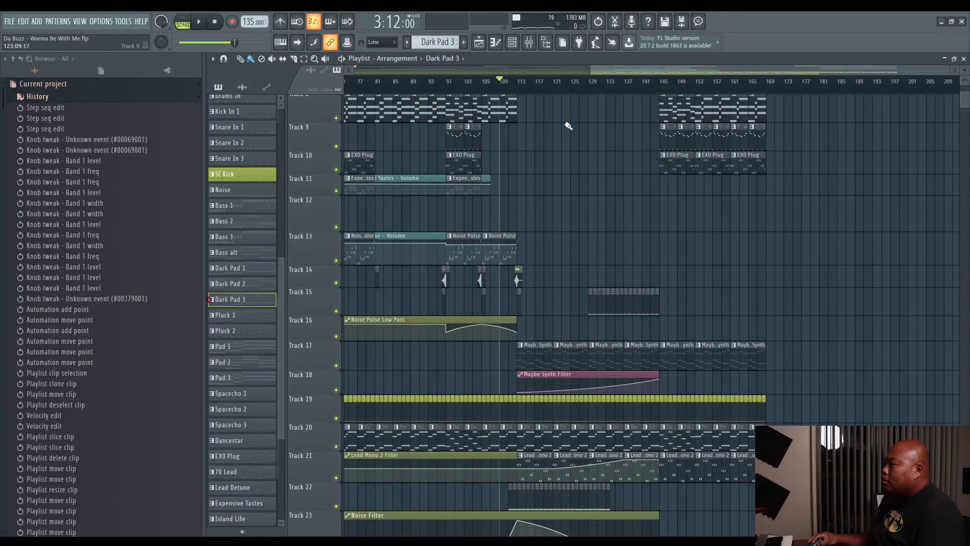
- Play the transition from bar 109 while examining the filter automation on the lower tracks, and stop playback
key(space)
scroll(657, 176, down, 5)
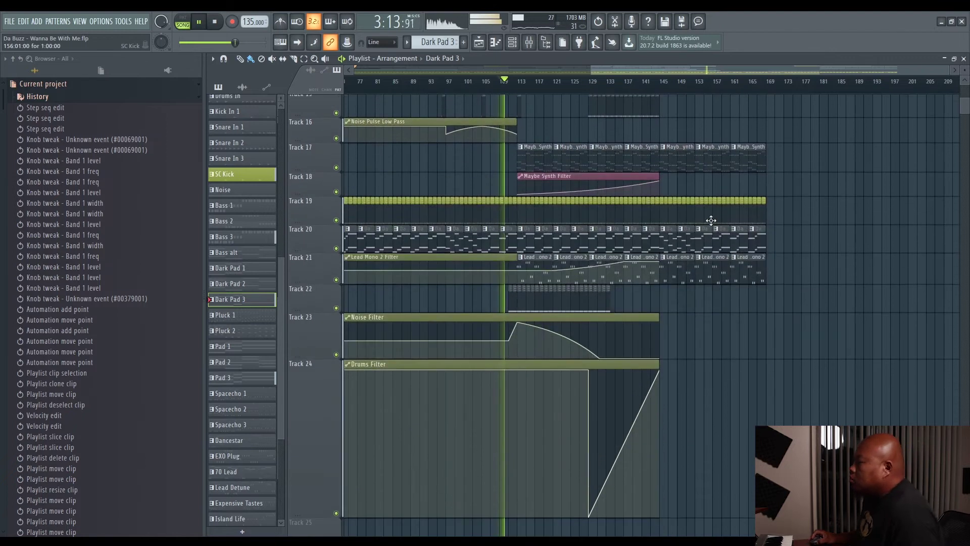
scroll(722, 292, down, 1)
scroll(724, 377, up, 1)
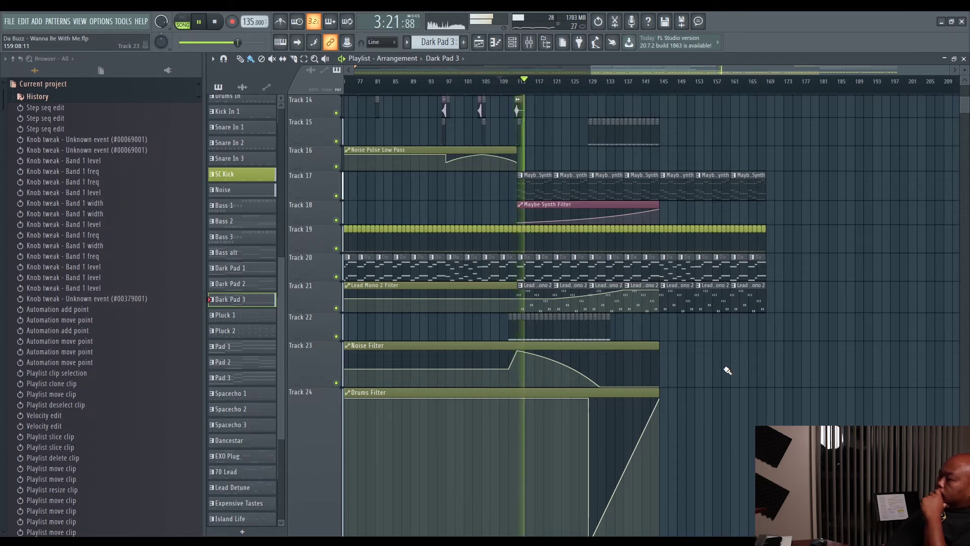
key(space)
- Lower the Whitenoise mixer track's volume slightly and restart playback from bar 109
click(537, 46)
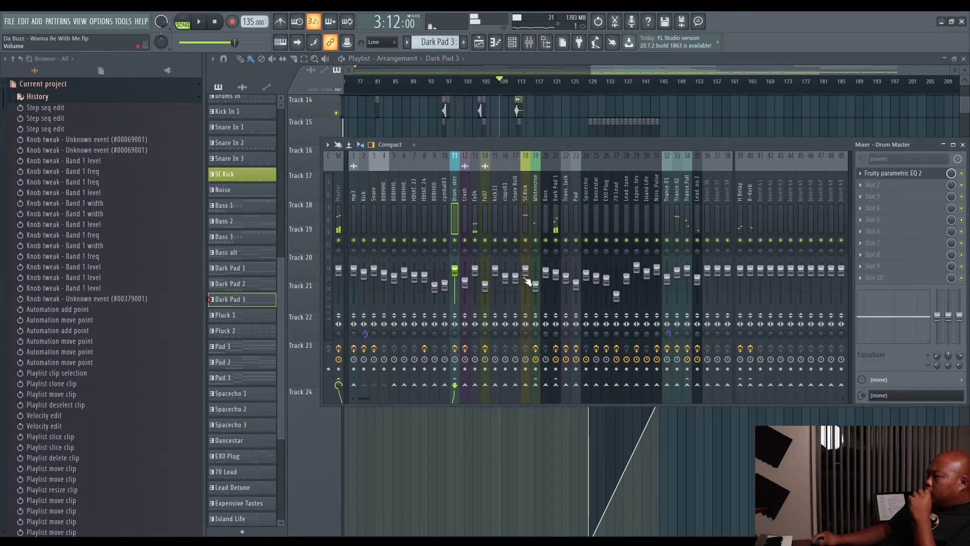
drag(537, 297, 537, 299)
key(space)
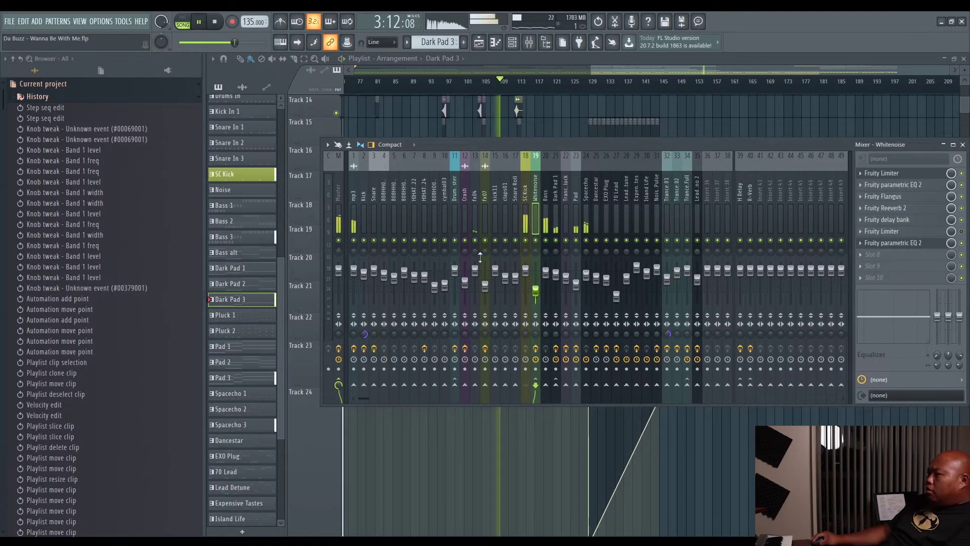
- Change the Noise pattern's color to green in the pattern list
click(234, 192)
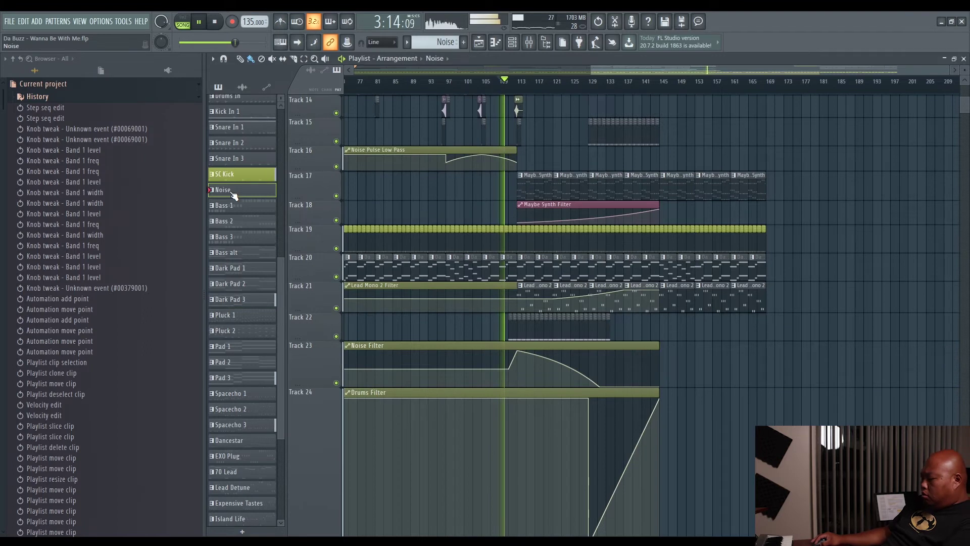
key(F2)
click(230, 187)
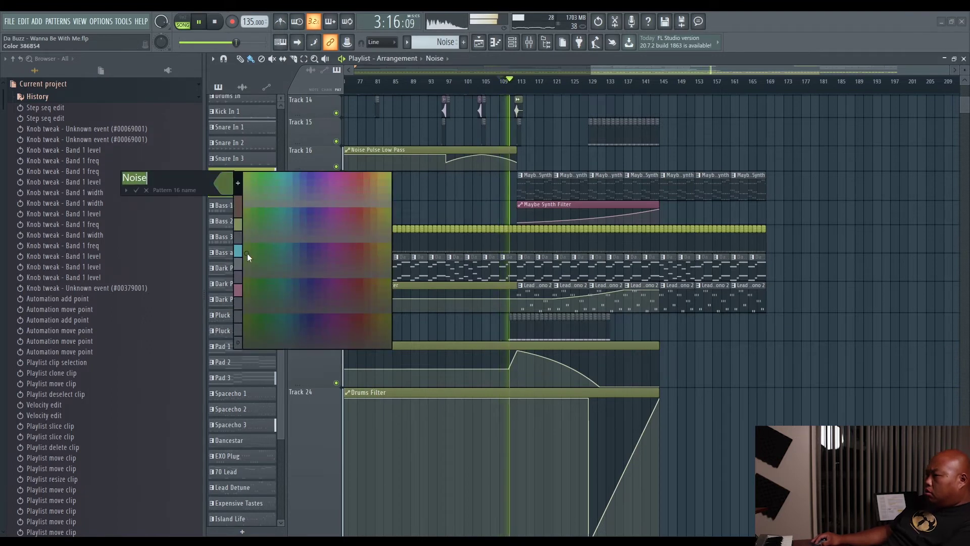
click(262, 177)
key(Return)
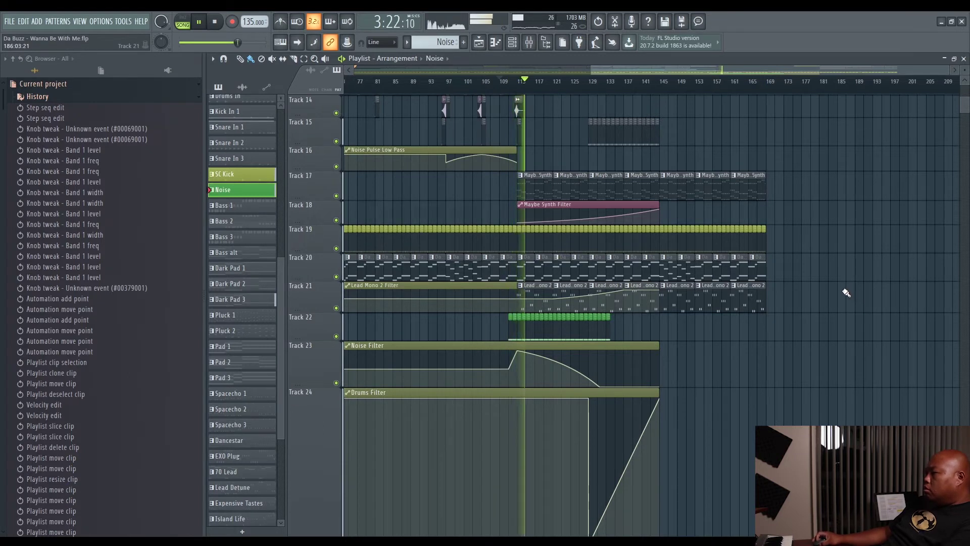
- Look over all the arrangement's tracks while the breakdown plays from bar 113 to bar 129
scroll(849, 292, up, 10)
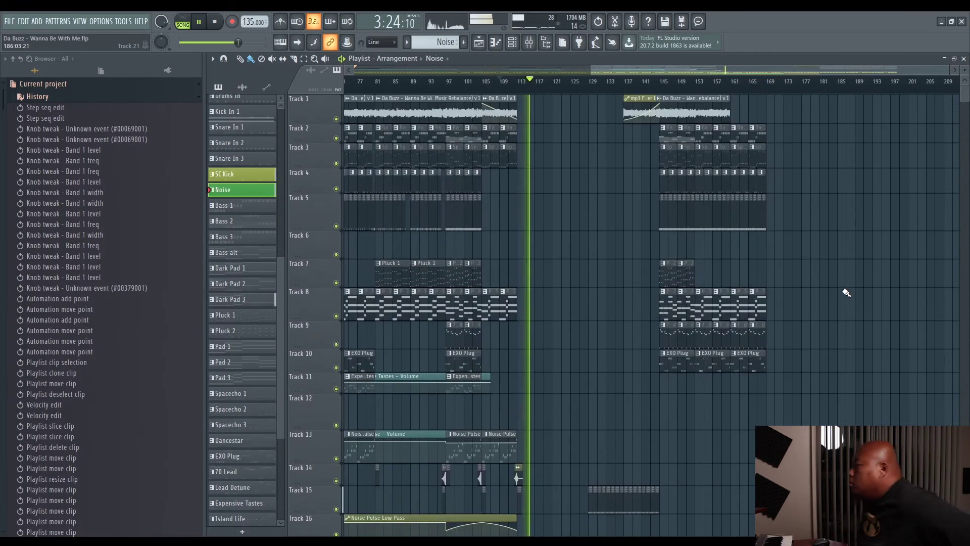
scroll(844, 226, down, 8)
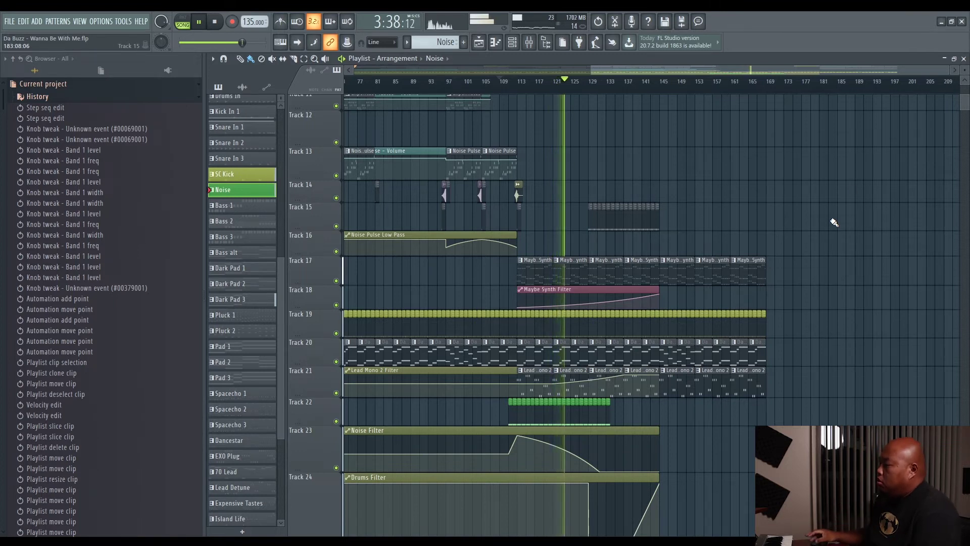
scroll(803, 371, down, 5)
scroll(804, 371, up, 3)
scroll(803, 371, up, 1)
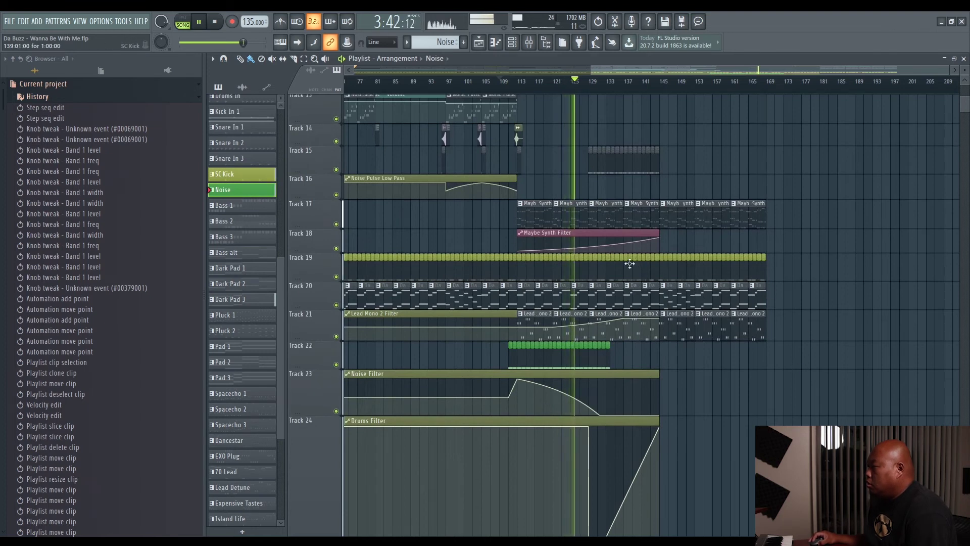
scroll(799, 195, up, 7)
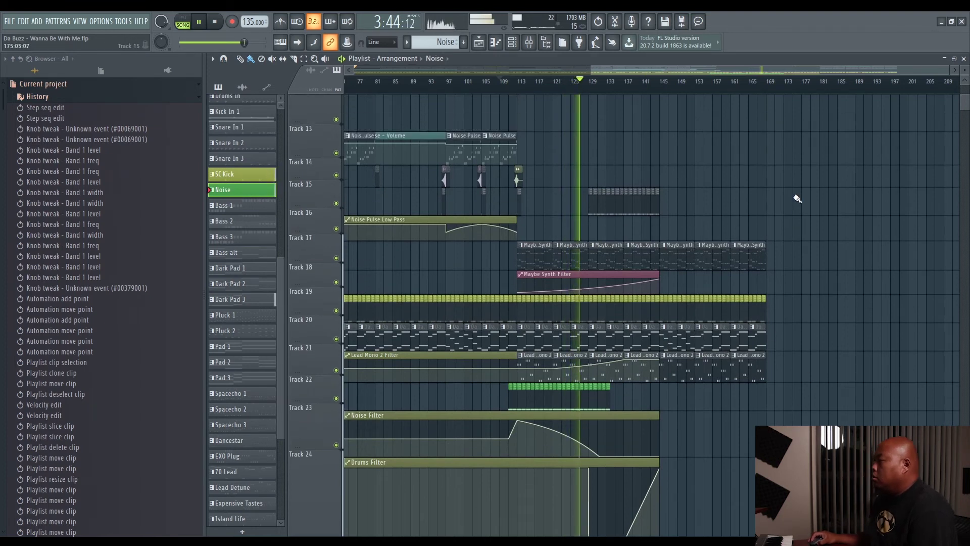
scroll(809, 190, up, 6)
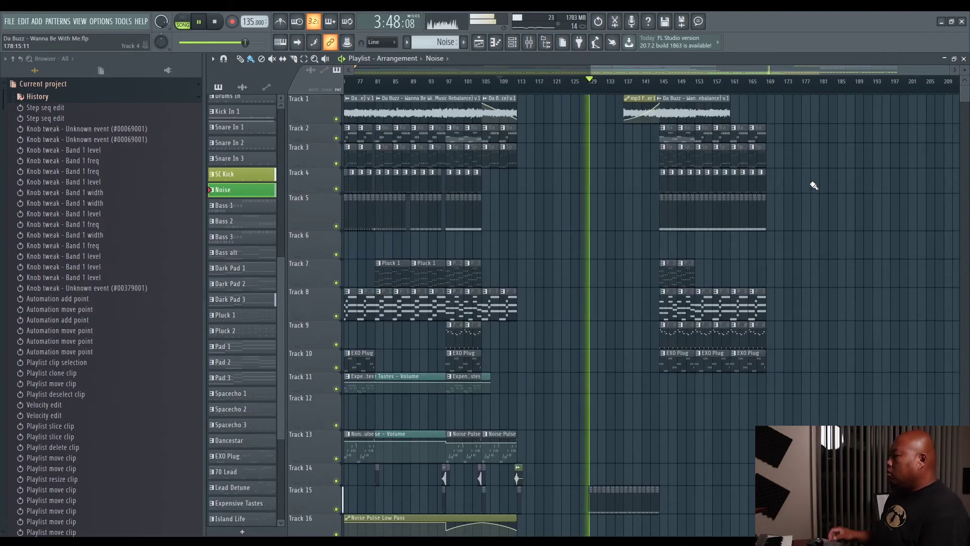
- Look over all the tracks and filter automation while the build-up plays from bar 129 to bar 145
scroll(849, 319, down, 8)
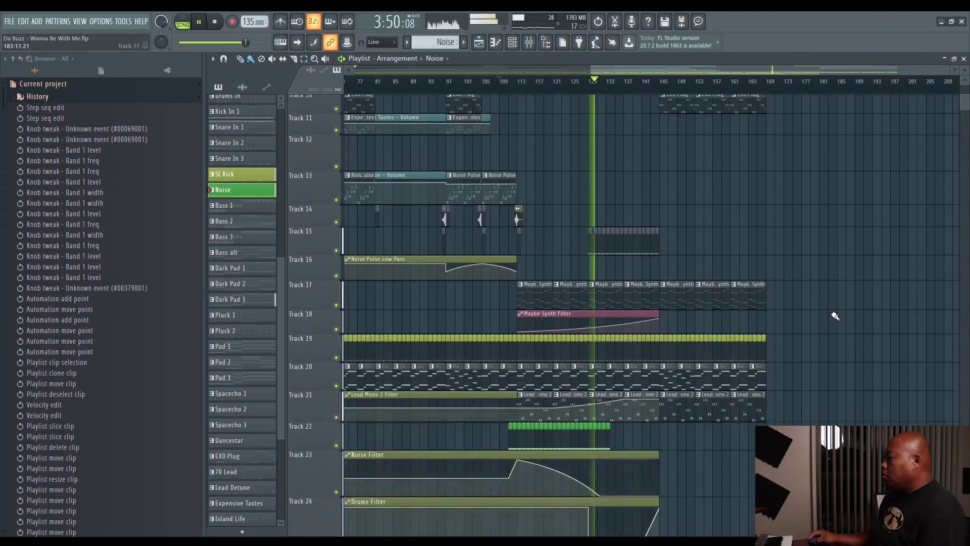
scroll(835, 315, down, 2)
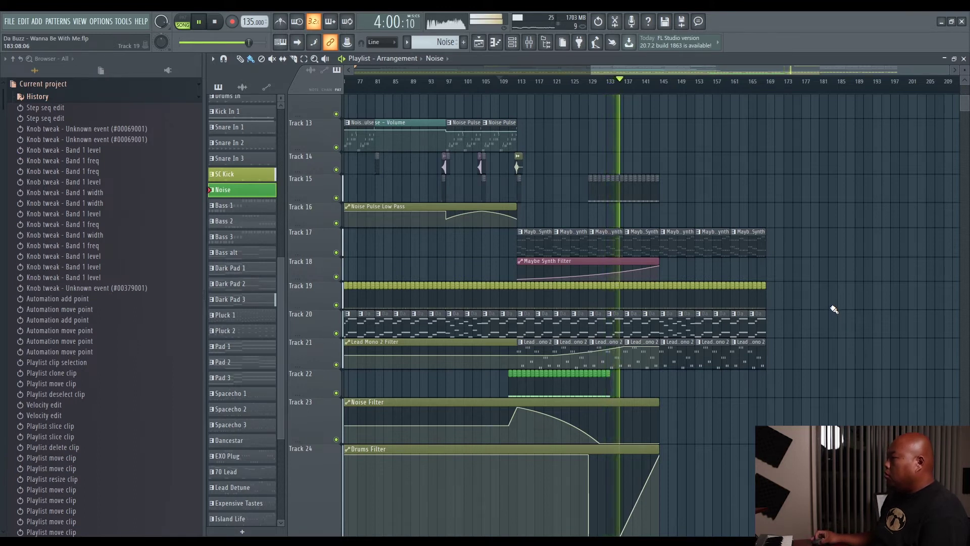
scroll(834, 310, up, 8)
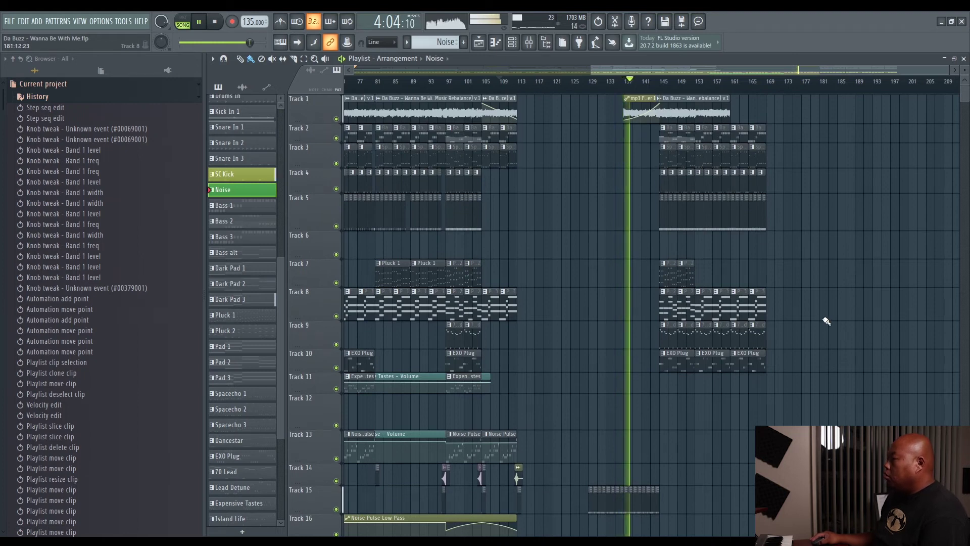
scroll(826, 321, down, 6)
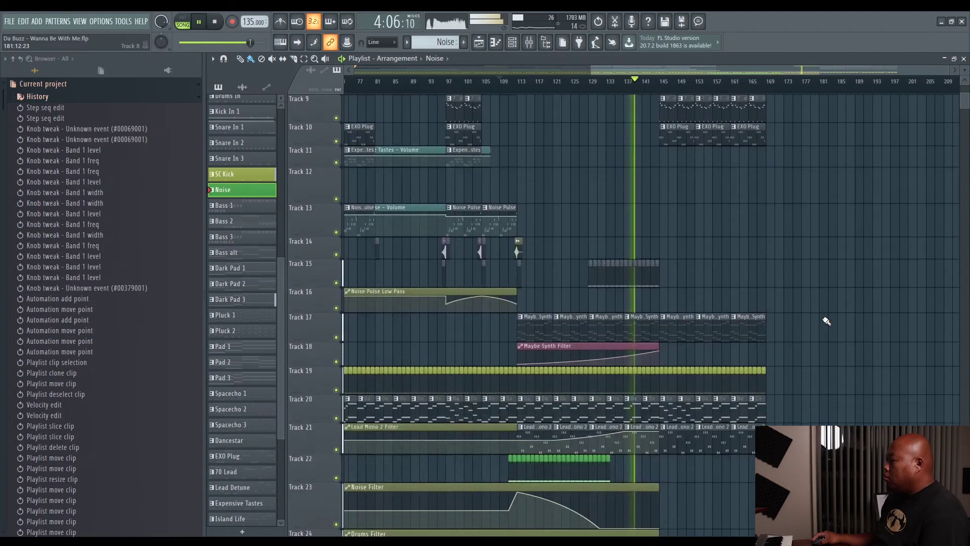
scroll(827, 321, down, 4)
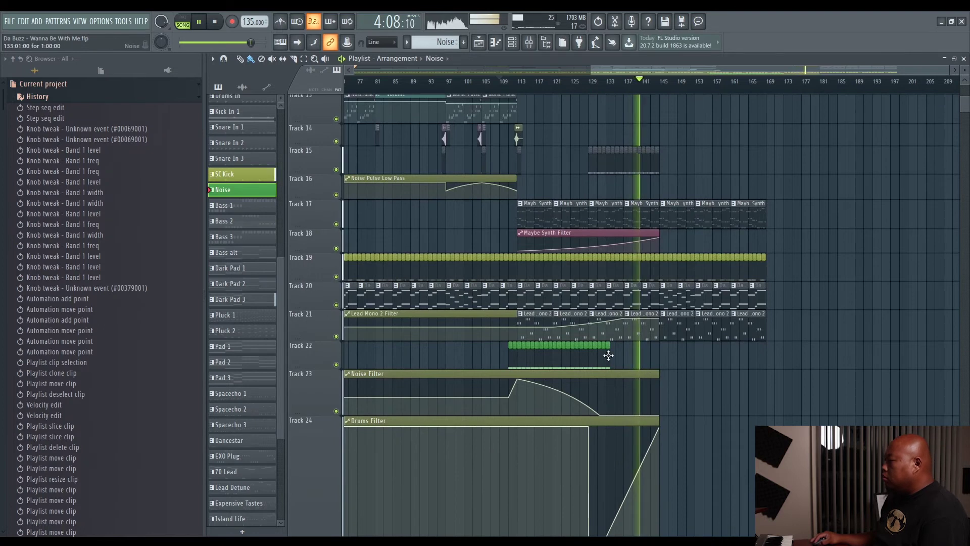
scroll(608, 356, up, 3)
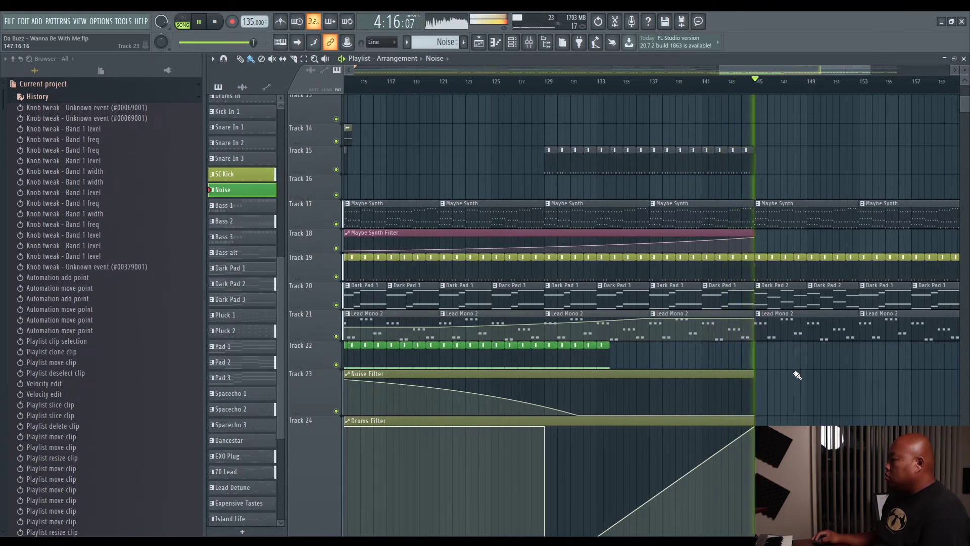
- Copy the reverse swell and crash clips around bar 105 on Track 14 to the transition at bar 145
scroll(787, 69, down, 3)
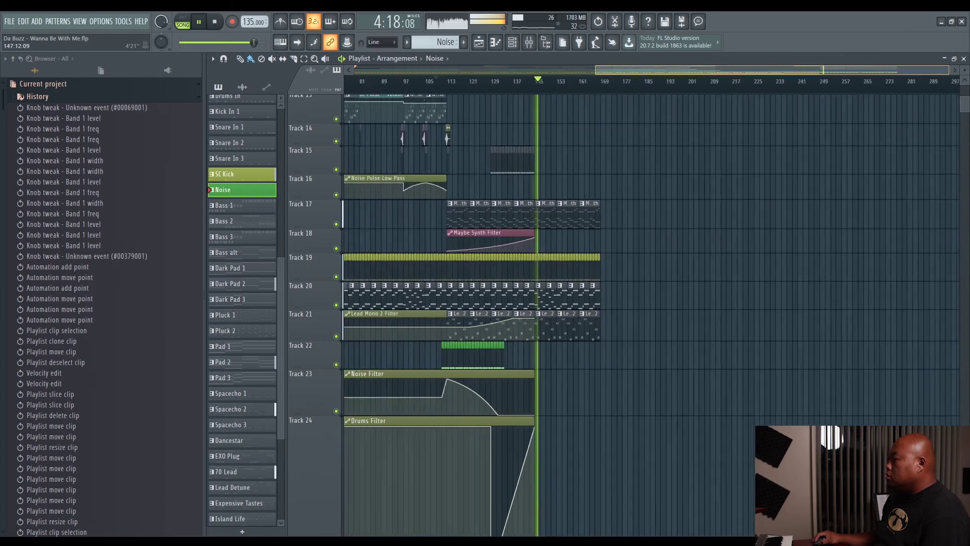
scroll(704, 232, up, 5)
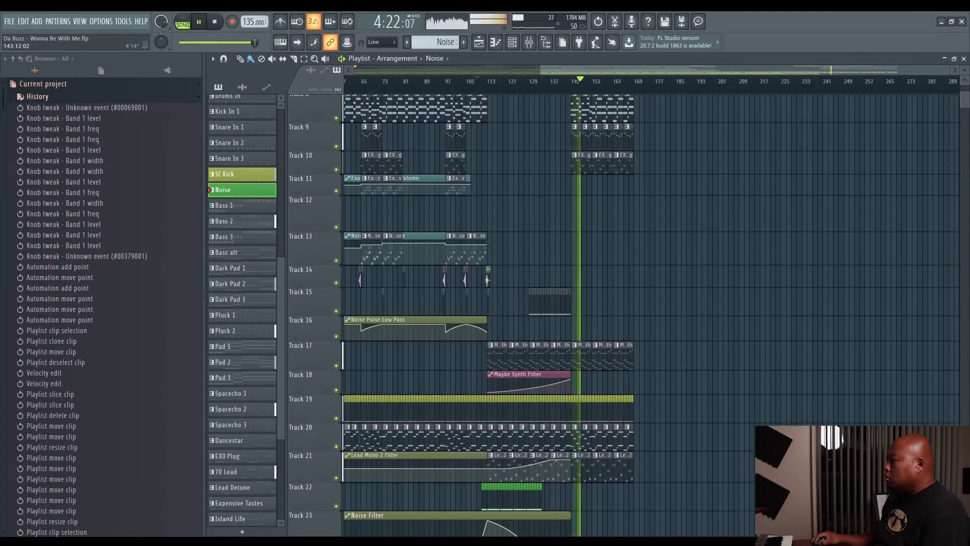
scroll(573, 72, up, 4)
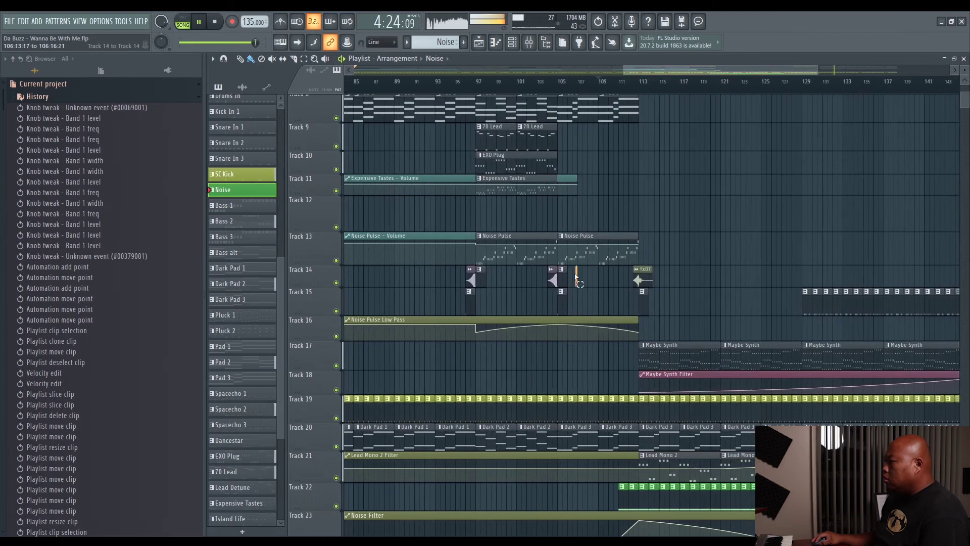
click(553, 280)
drag(921, 267, 867, 271)
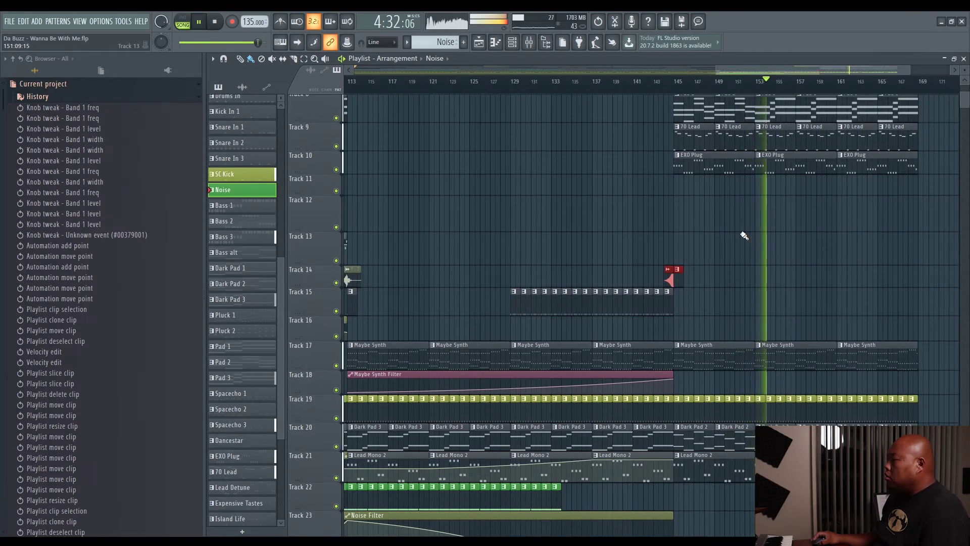
- Clear the clip selection and examine the arrangement's tracks between bars 145 and 169 during playback
scroll(740, 251, down, 6)
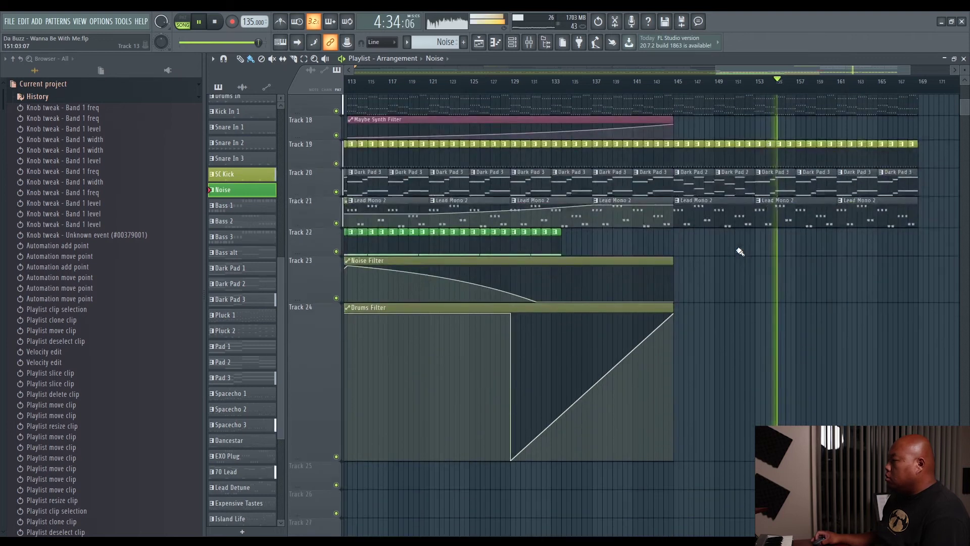
scroll(740, 253, up, 5)
scroll(739, 252, up, 3)
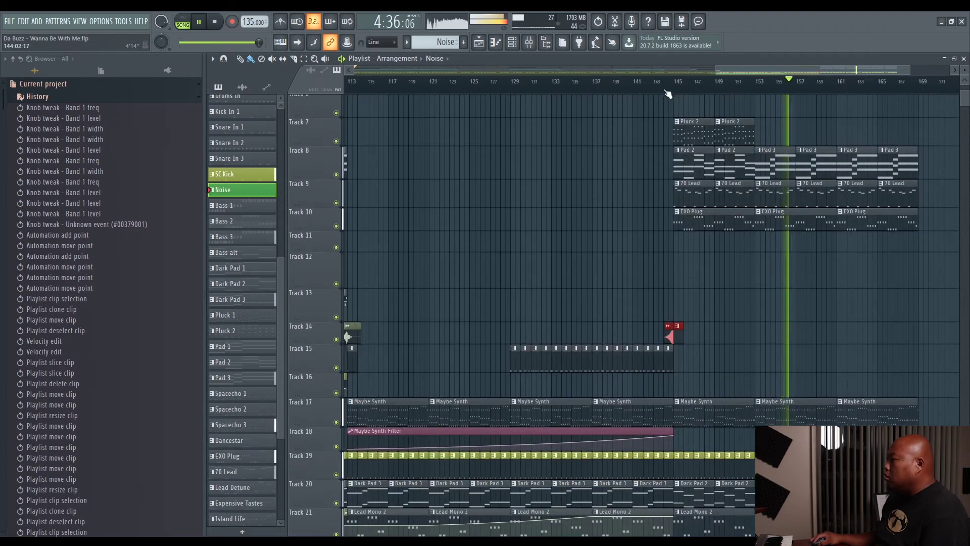
scroll(745, 66, down, 2)
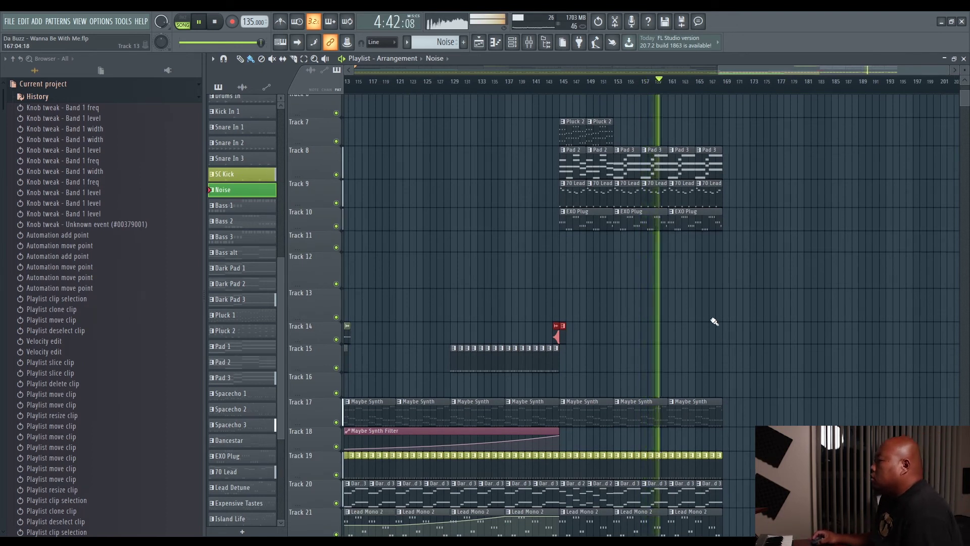
key(ctrl+b)
scroll(710, 298, up, 3)
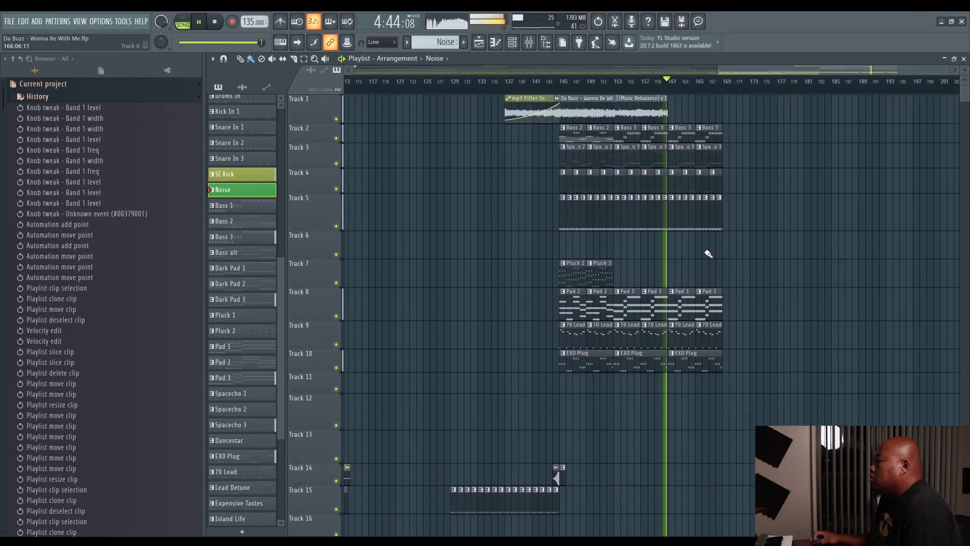
scroll(750, 68, up, 5)
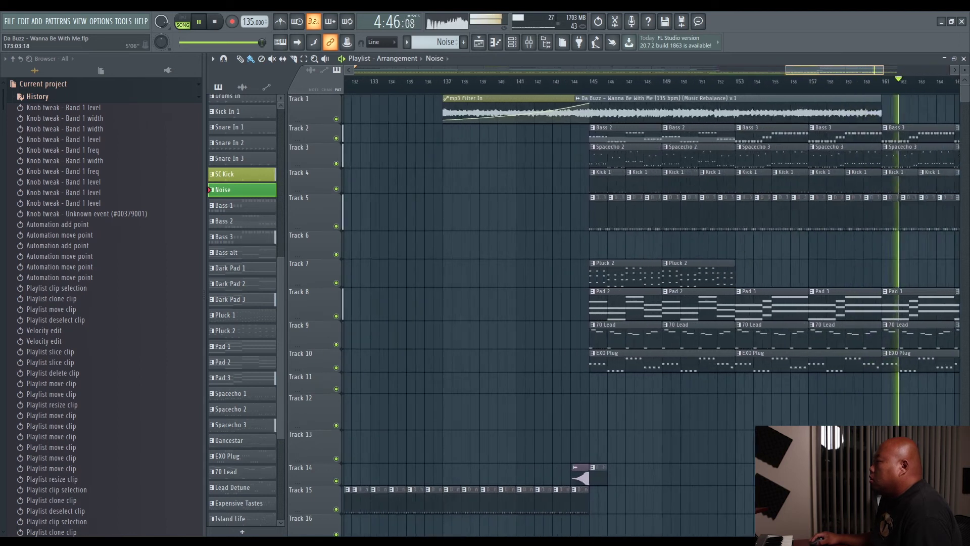
scroll(750, 68, down, 3)
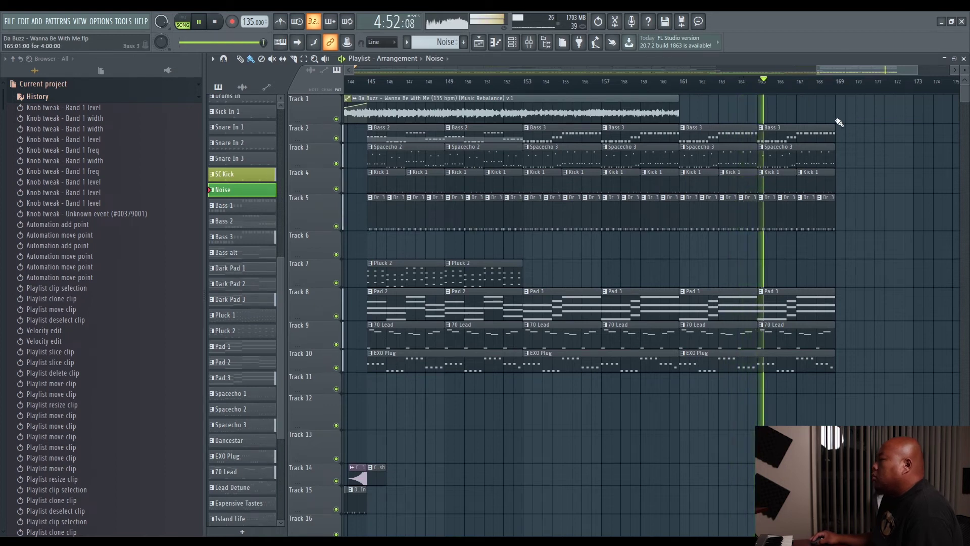
scroll(859, 132, down, 2)
scroll(657, 98, down, 1)
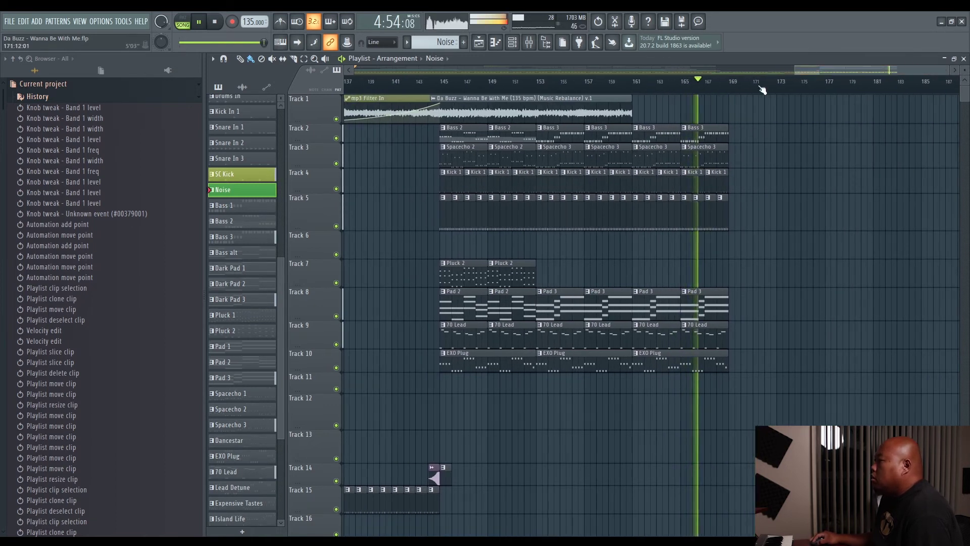